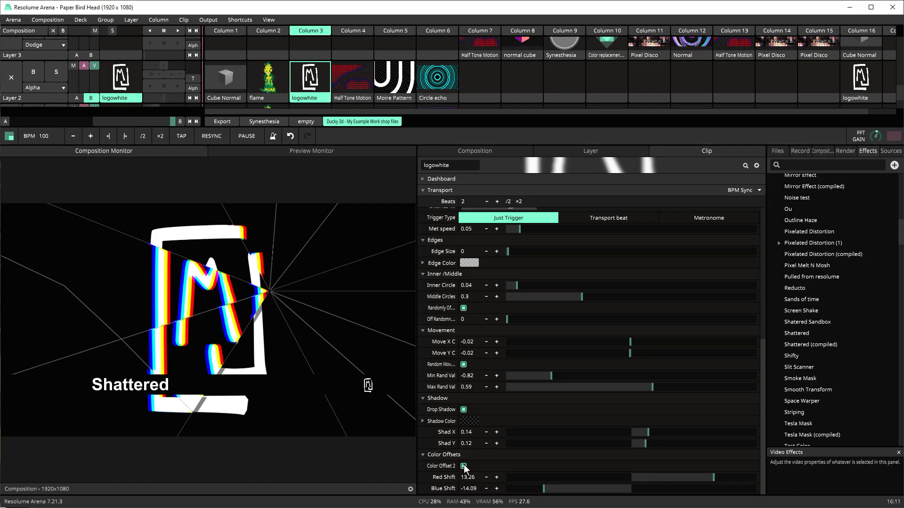
Set red shift -5.15 and blue shift 15.15, and offset the drop shadow to 0.34, -0.03
{"action": "left_click_drag", "start_coordinate": [545, 489], "coordinate": [599, 467]}
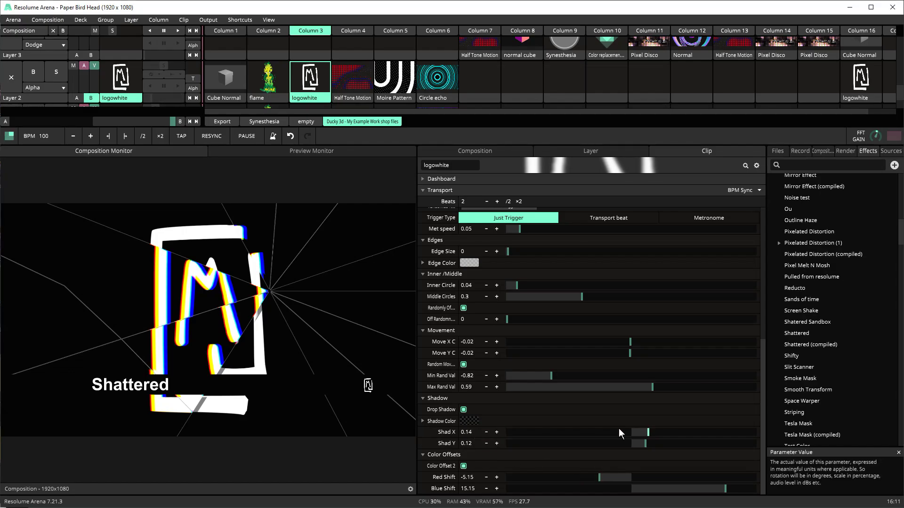
{"action": "left_click_drag", "start_coordinate": [651, 430], "coordinate": [673, 439]}
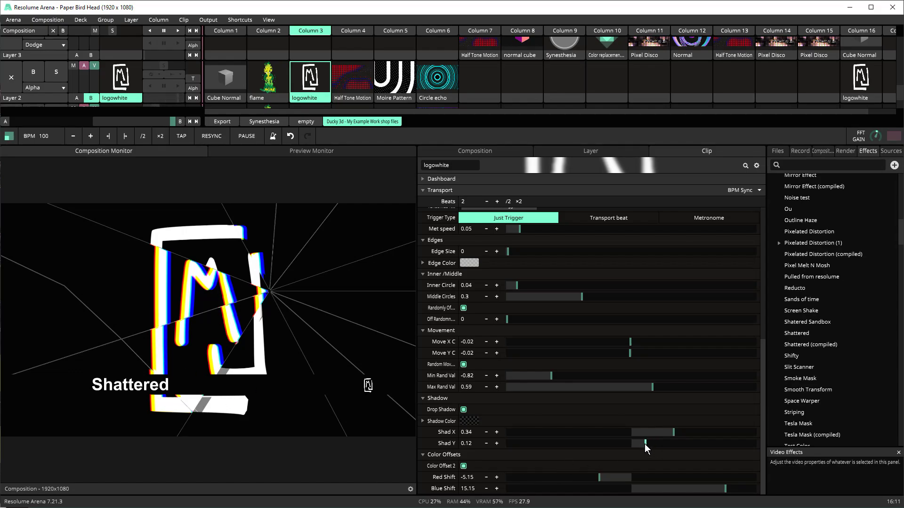
{"action": "mouse_move", "coordinate": [644, 445]}
{"action": "left_mouse_down"}
{"action": "mouse_move", "coordinate": [615, 445]}
{"action": "mouse_move", "coordinate": [628, 448]}
{"action": "left_mouse_up"}
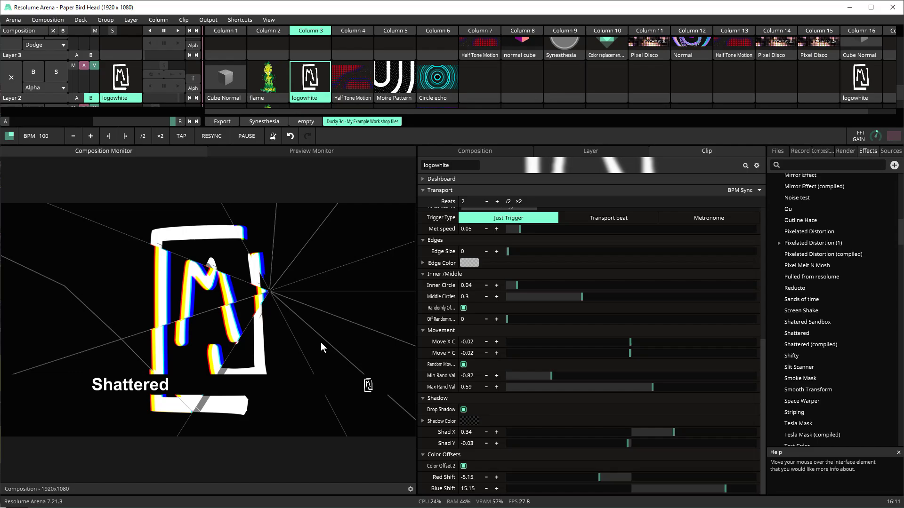
Lower the Shattered section's Image Random value on the logo to 0.01
{"action": "scroll", "coordinate": [493, 343], "scroll_direction": "up", "scroll_amount": 6}
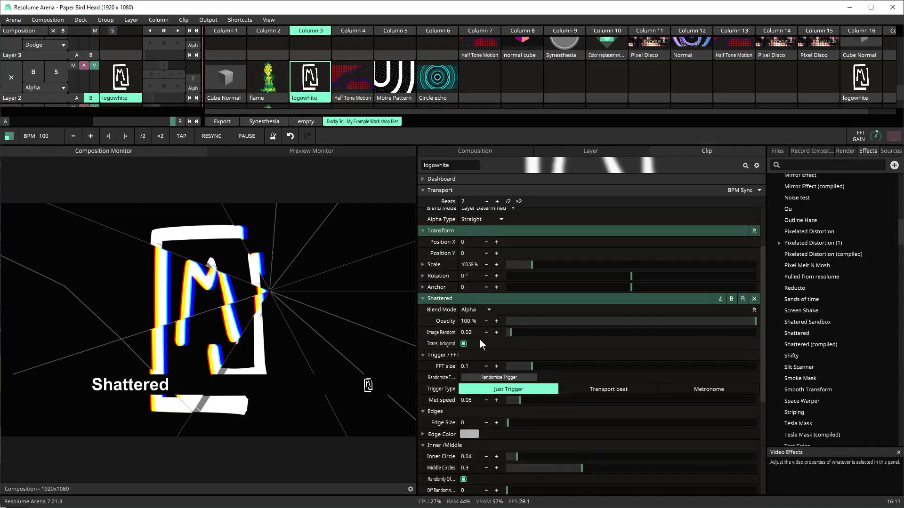
{"action": "mouse_move", "coordinate": [510, 335]}
{"action": "left_mouse_down"}
{"action": "mouse_move", "coordinate": [531, 331]}
{"action": "mouse_move", "coordinate": [498, 327]}
{"action": "mouse_move", "coordinate": [586, 327]}
{"action": "mouse_move", "coordinate": [508, 337]}
{"action": "left_mouse_up"}
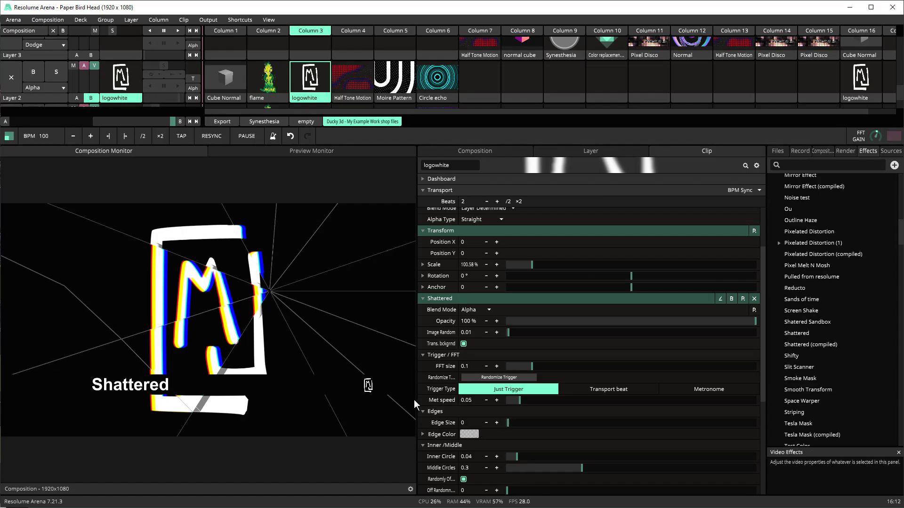
Try Transport beat triggering, go back to Just Trigger, and randomize the shatter
{"action": "left_click", "coordinate": [590, 389]}
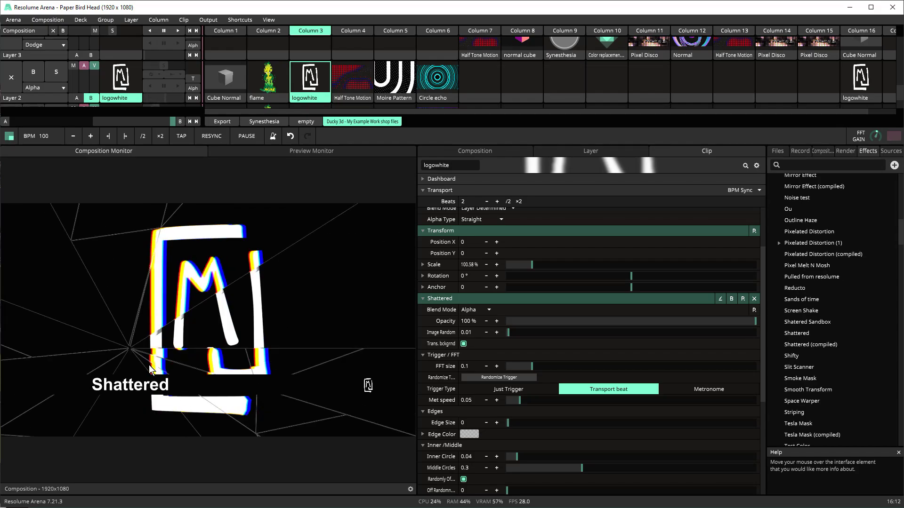
{"action": "left_click", "coordinate": [502, 389]}
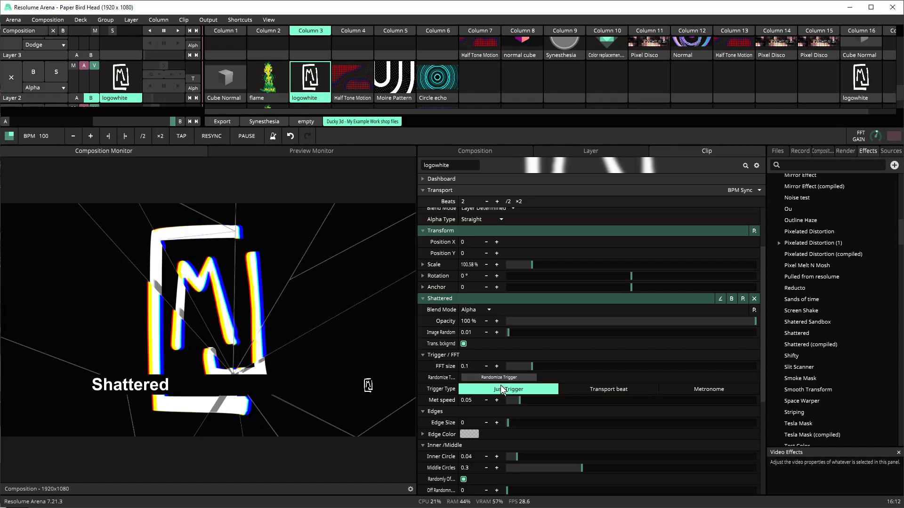
{"action": "left_click", "coordinate": [492, 378]}
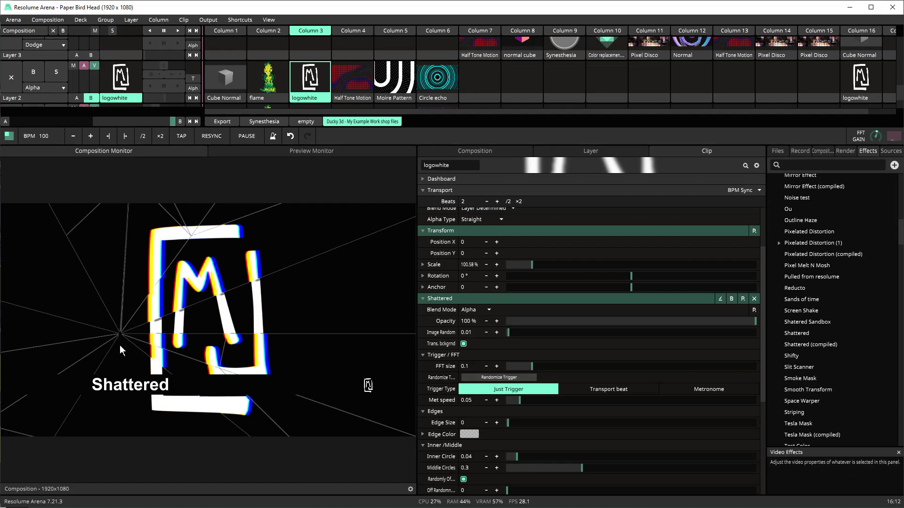
Uncheck Random Movement and Randomly Offset, then randomize the trigger for a fresh pattern
{"action": "scroll", "coordinate": [424, 441], "scroll_direction": "down", "scroll_amount": 2}
{"action": "scroll", "coordinate": [424, 441], "scroll_direction": "down", "scroll_amount": 3}
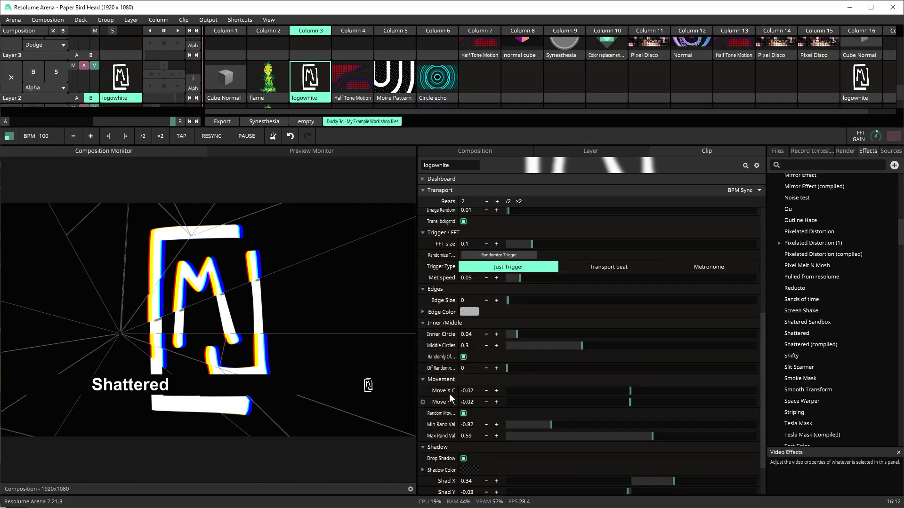
{"action": "left_click", "coordinate": [463, 357]}
{"action": "left_click", "coordinate": [464, 413]}
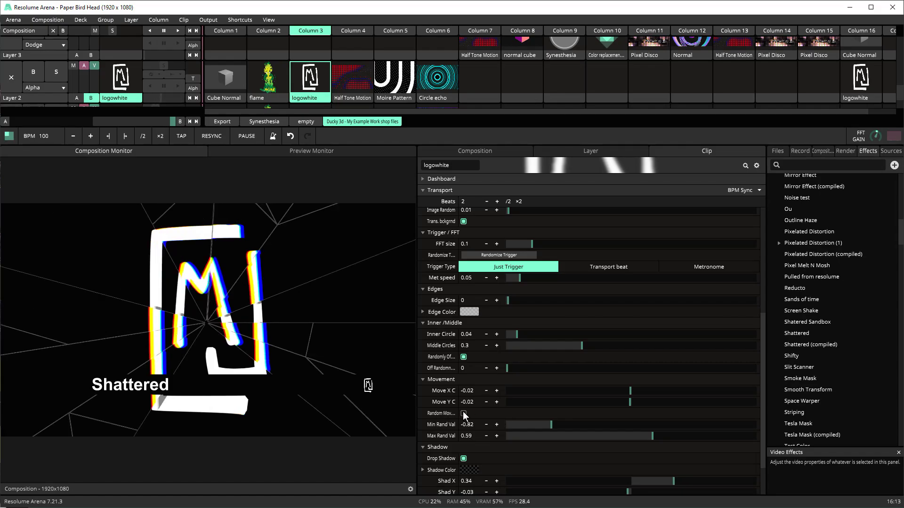
{"action": "left_click", "coordinate": [463, 356]}
{"action": "left_click", "coordinate": [490, 253]}
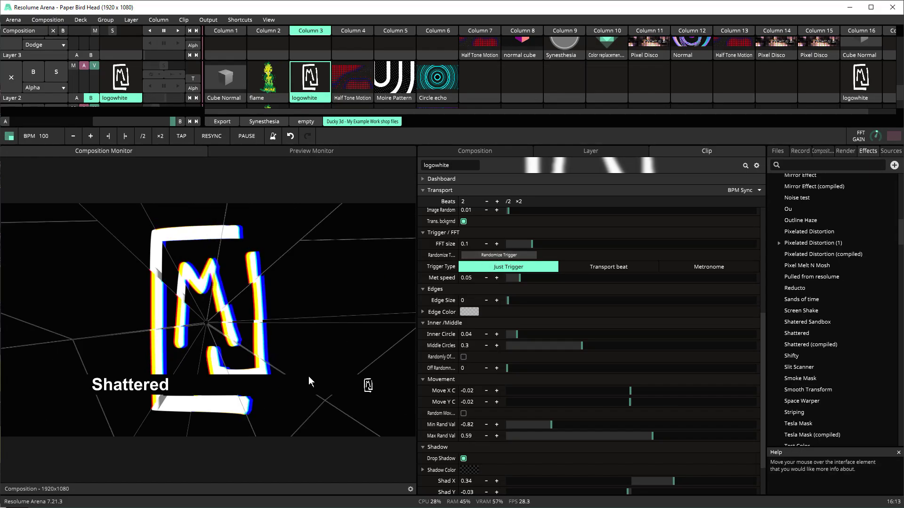
Set Inner Circle and Middle Circles to 0.33 and turn Randomly Offset on
{"action": "left_click_drag", "start_coordinate": [516, 335], "coordinate": [473, 363]}
{"action": "left_click_drag", "start_coordinate": [428, 346], "coordinate": [588, 351]}
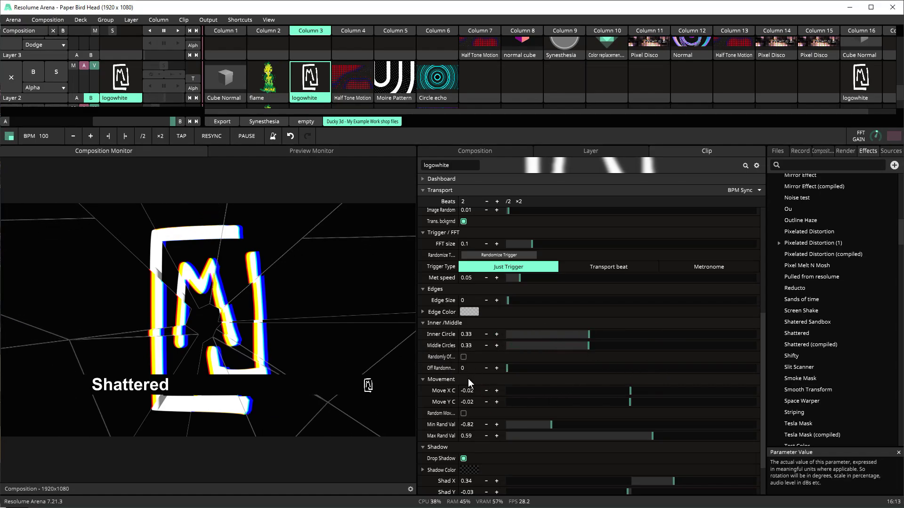
{"action": "left_click", "coordinate": [496, 368]}
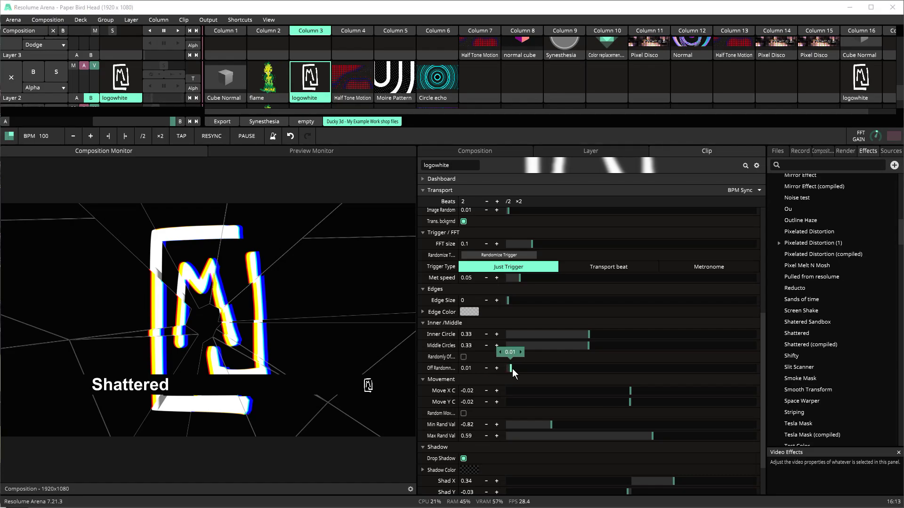
{"action": "left_click", "coordinate": [463, 357]}
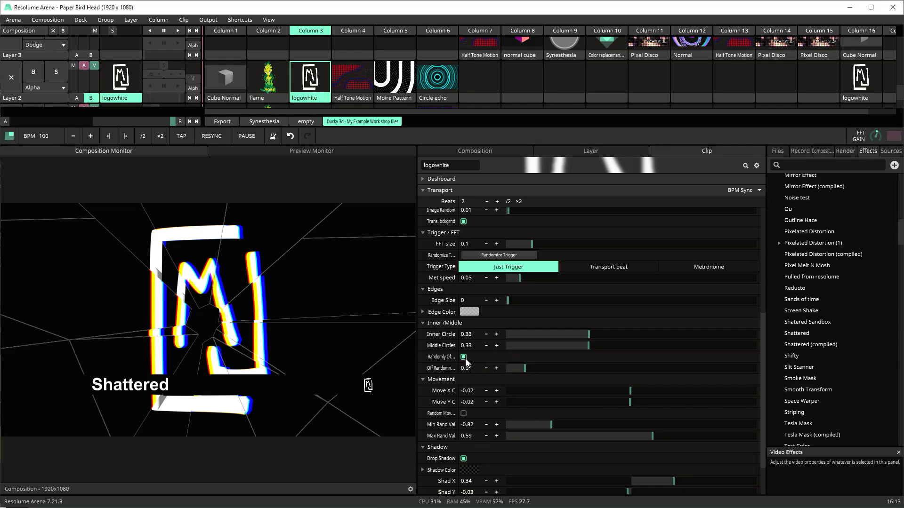
Set Trigger Type to Transport beat, turn Randomly Offset off, and leave Off Random at 0.01
{"action": "left_click", "coordinate": [576, 266]}
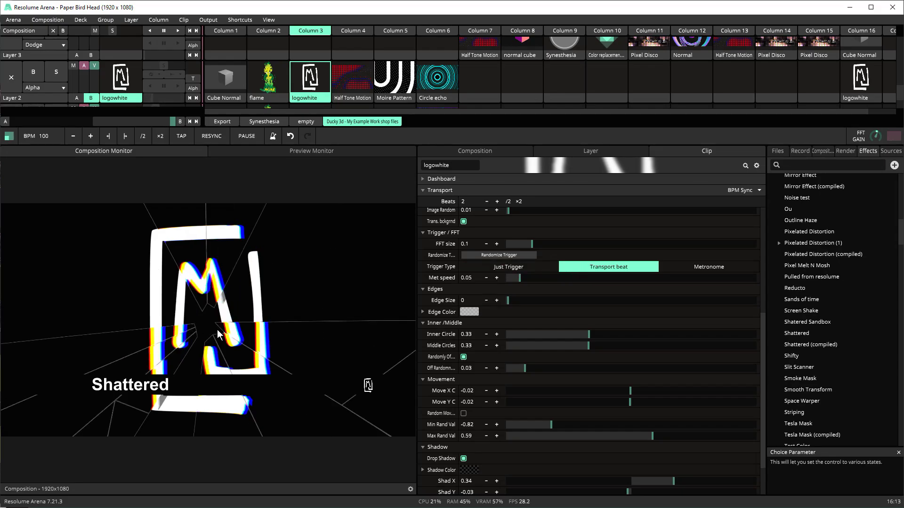
{"action": "left_click_drag", "start_coordinate": [517, 369], "coordinate": [699, 376]}
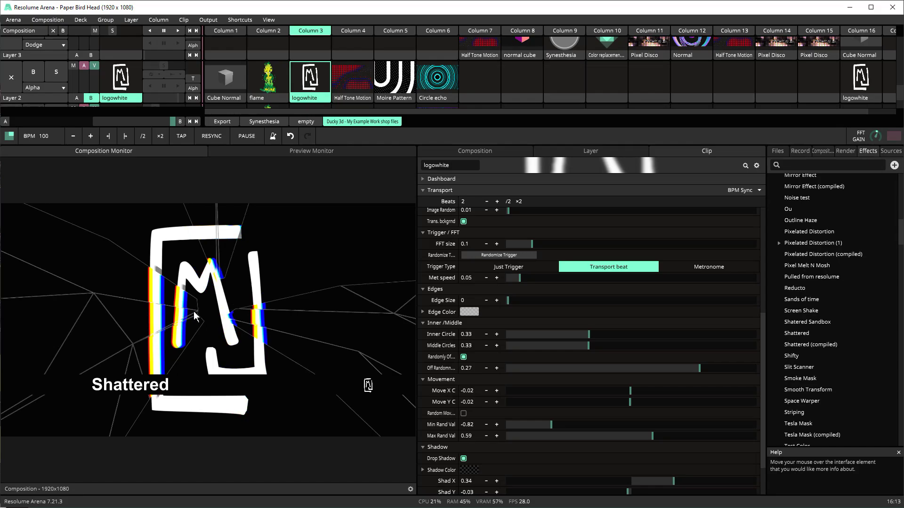
{"action": "left_click", "coordinate": [463, 357]}
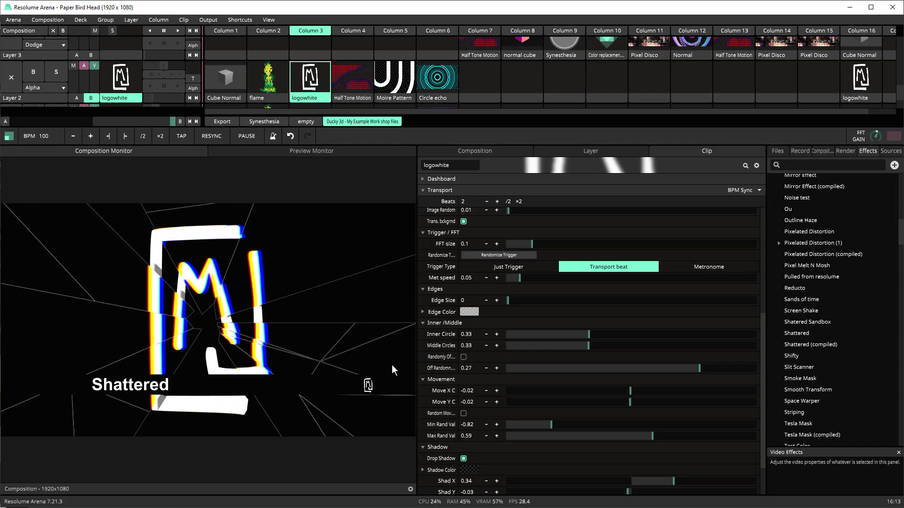
{"action": "left_click_drag", "start_coordinate": [696, 368], "coordinate": [513, 369]}
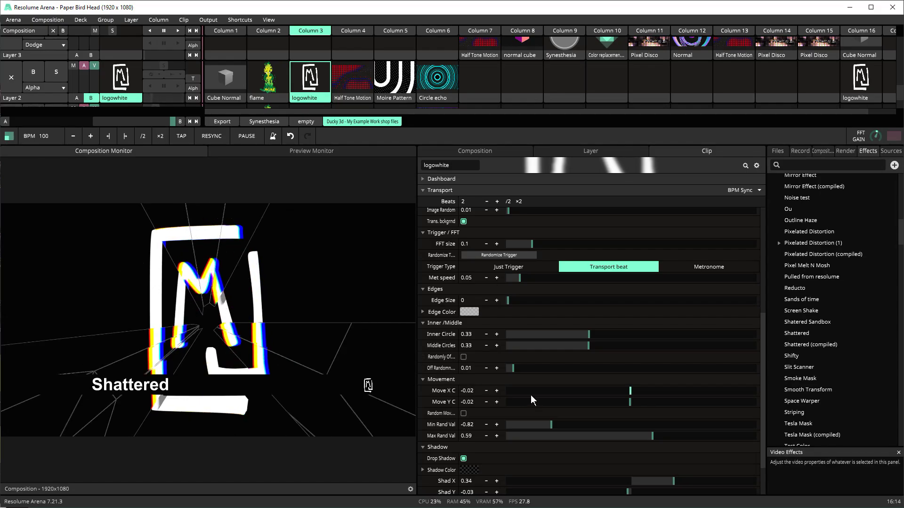
Enlarge Inner Circle and switch its control mode to FFT audio
{"action": "left_click_drag", "start_coordinate": [587, 334], "coordinate": [639, 335]}
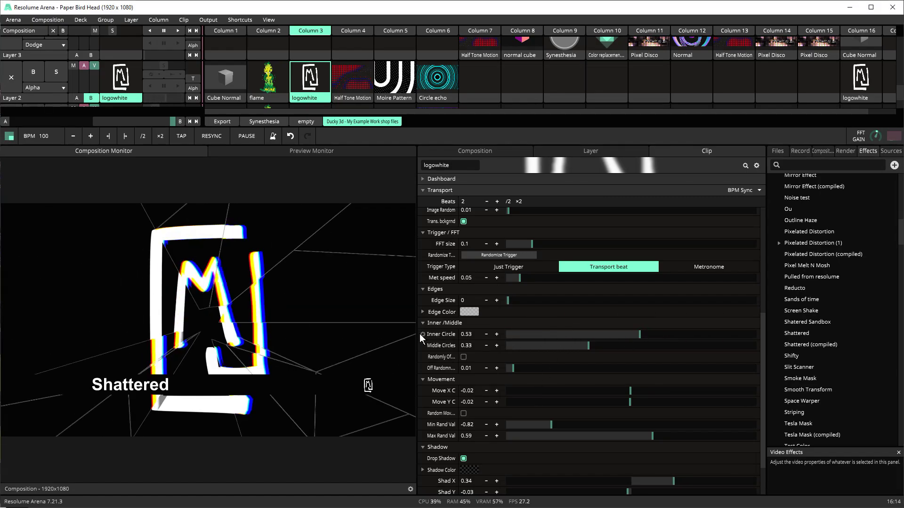
{"action": "left_click", "coordinate": [420, 334]}
{"action": "left_click", "coordinate": [385, 287]}
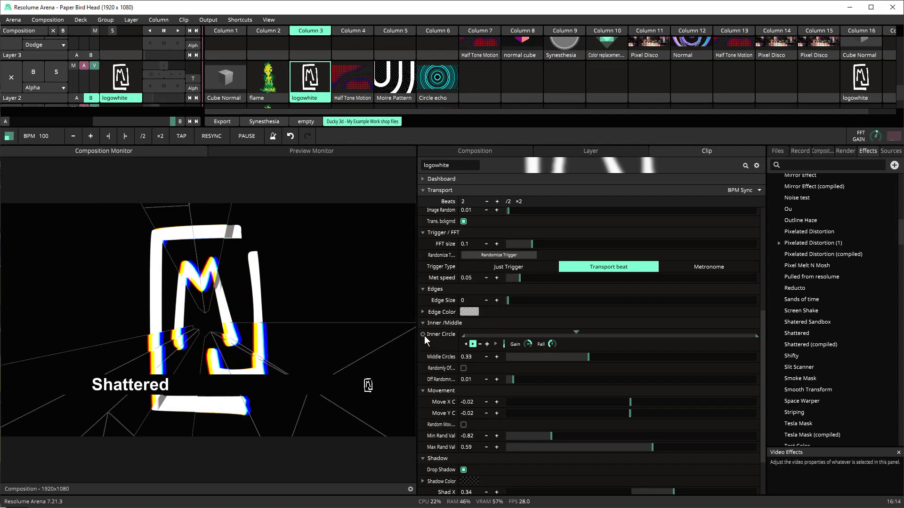
Revert Inner Circle to Basic at 0.32 and set Trigger Type to Just Trigger
{"action": "left_click", "coordinate": [422, 334]}
{"action": "left_click", "coordinate": [391, 213]}
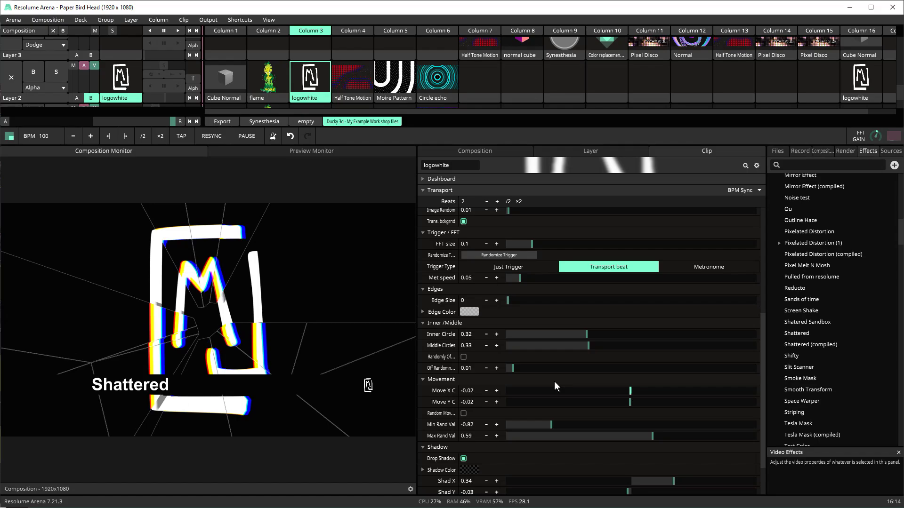
{"action": "left_click", "coordinate": [508, 267]}
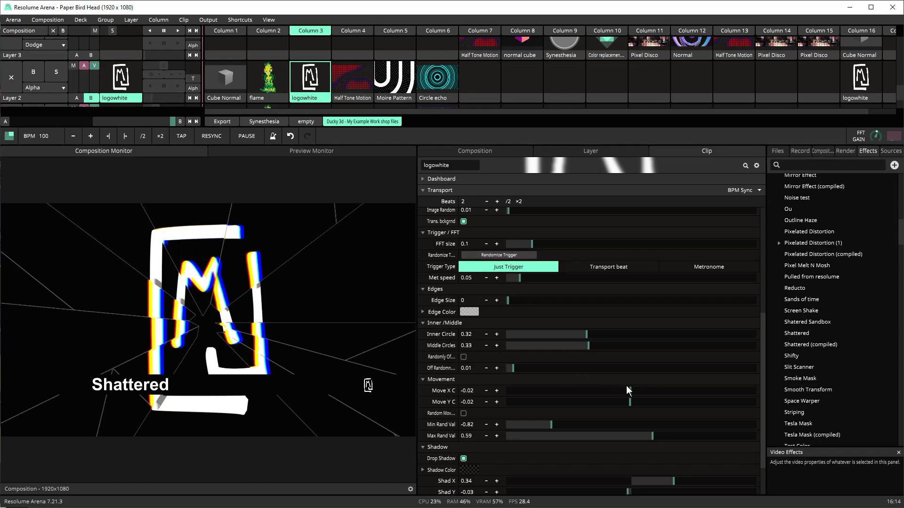
Move the shatter centre to -0.53, -0.65, randomize the trigger, and set Inner Circle to 0.09
{"action": "left_click_drag", "start_coordinate": [627, 389], "coordinate": [591, 408]}
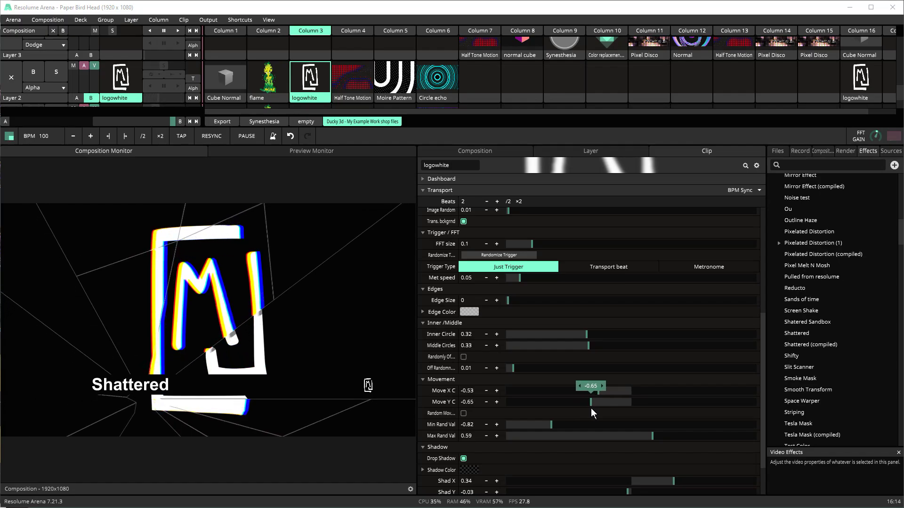
{"action": "left_click", "coordinate": [508, 256]}
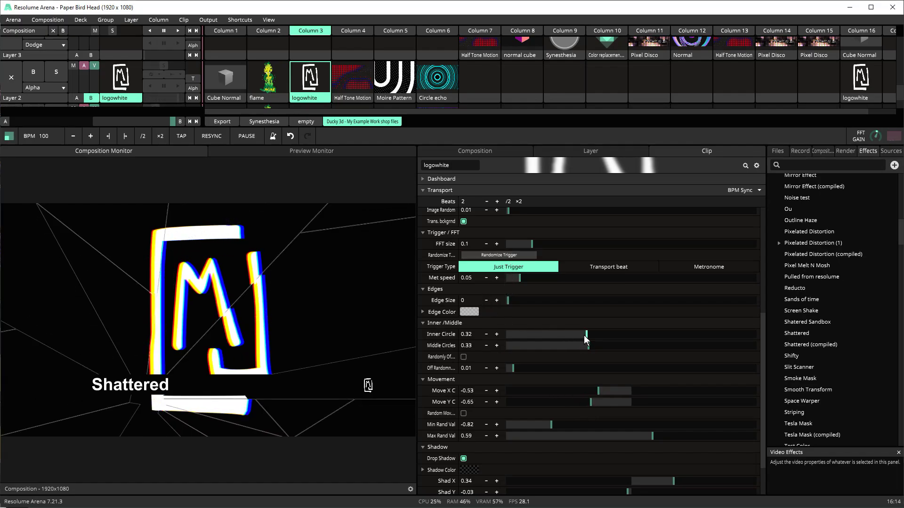
{"action": "left_click_drag", "start_coordinate": [585, 335], "coordinate": [529, 340]}
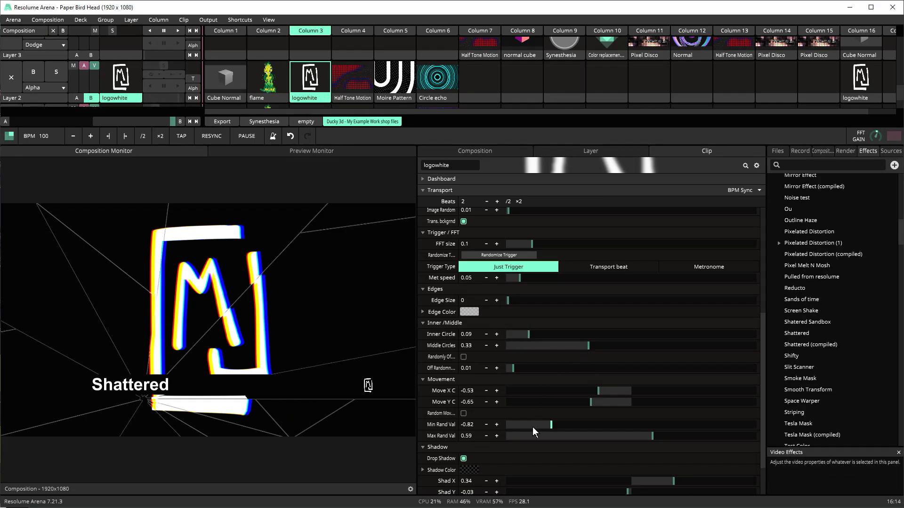
{"action": "scroll", "coordinate": [533, 427], "scroll_direction": "down", "scroll_amount": 2}
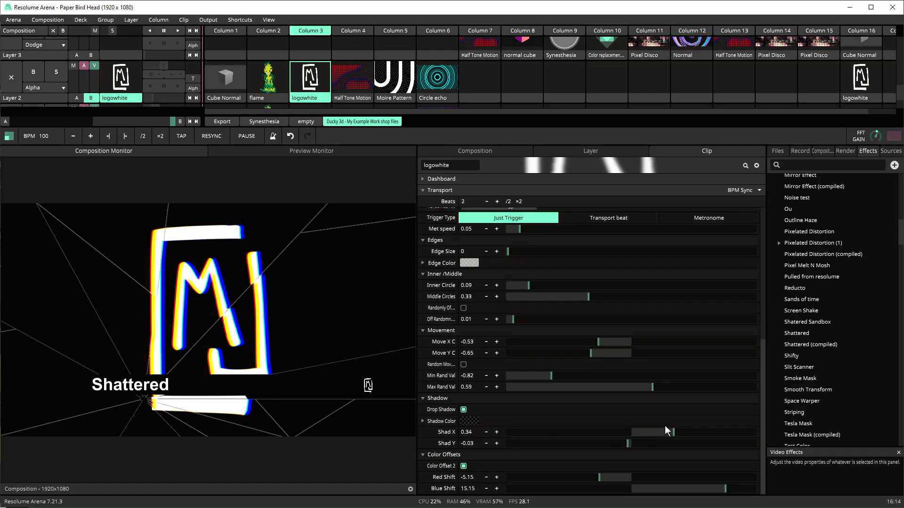
Retrigger the logowhite shatter and bring Shad X to about 0, with Shad Y at 0.38
{"action": "left_click_drag", "start_coordinate": [673, 431], "coordinate": [677, 453]}
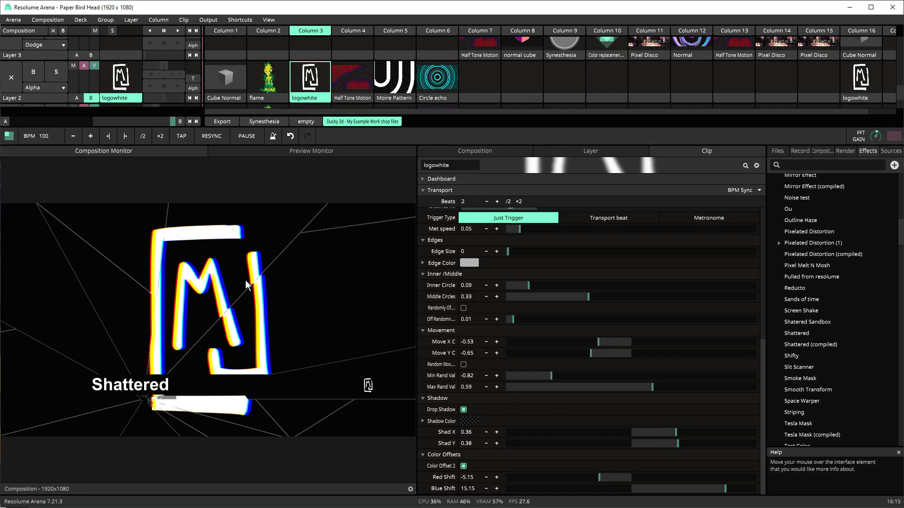
{"action": "scroll", "coordinate": [522, 228], "scroll_direction": "up", "scroll_amount": 3}
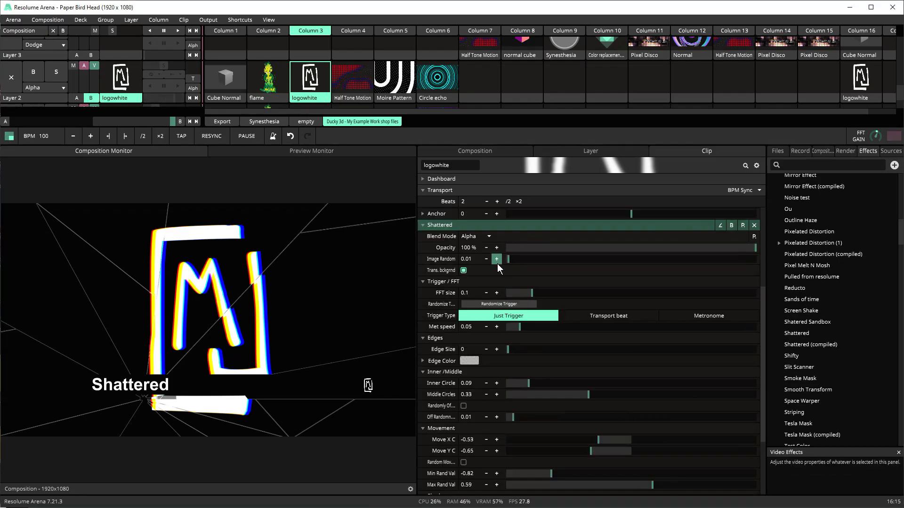
{"action": "left_click", "coordinate": [507, 303]}
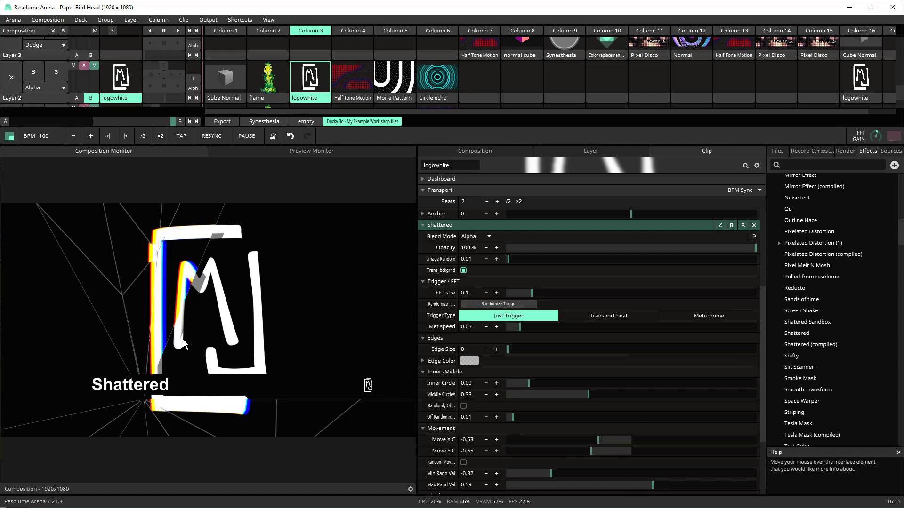
{"action": "scroll", "coordinate": [544, 470], "scroll_direction": "down", "scroll_amount": 3}
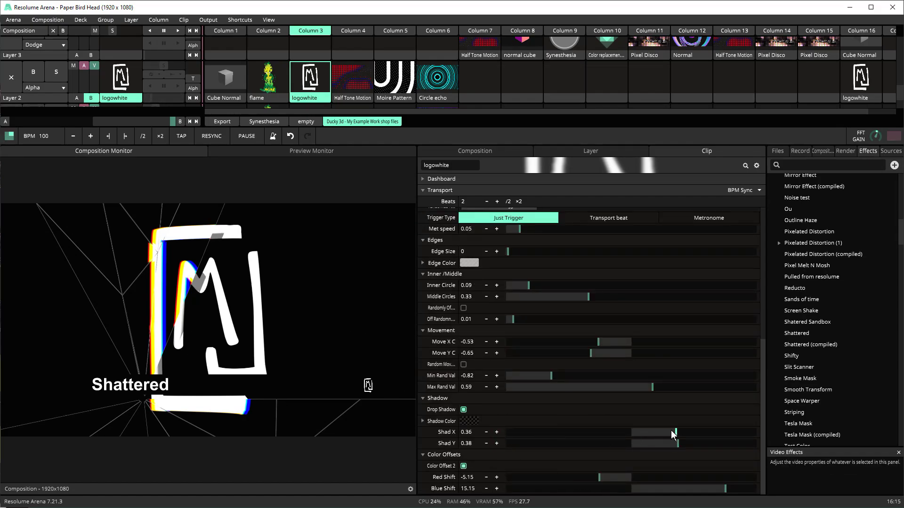
{"action": "left_click_drag", "start_coordinate": [673, 432], "coordinate": [630, 428]}
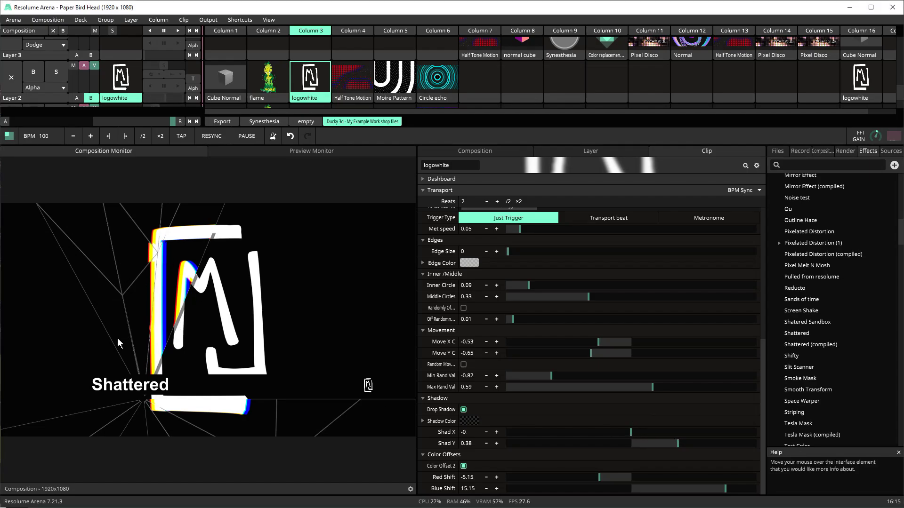
Switch the Shadow Color picker to HSB and lower the black shadow's alpha to 14.2%
{"action": "left_click", "coordinate": [467, 422]}
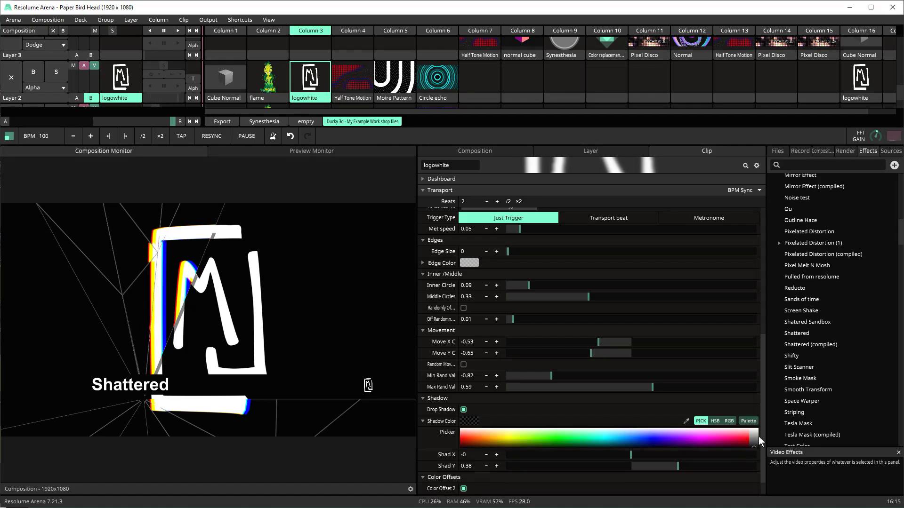
{"action": "left_click", "coordinate": [712, 421]}
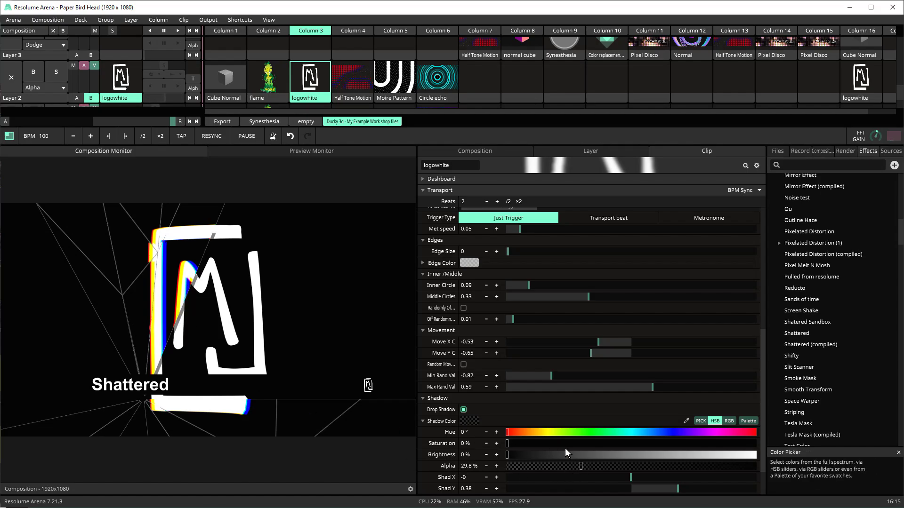
{"action": "left_click_drag", "start_coordinate": [573, 464], "coordinate": [542, 469]}
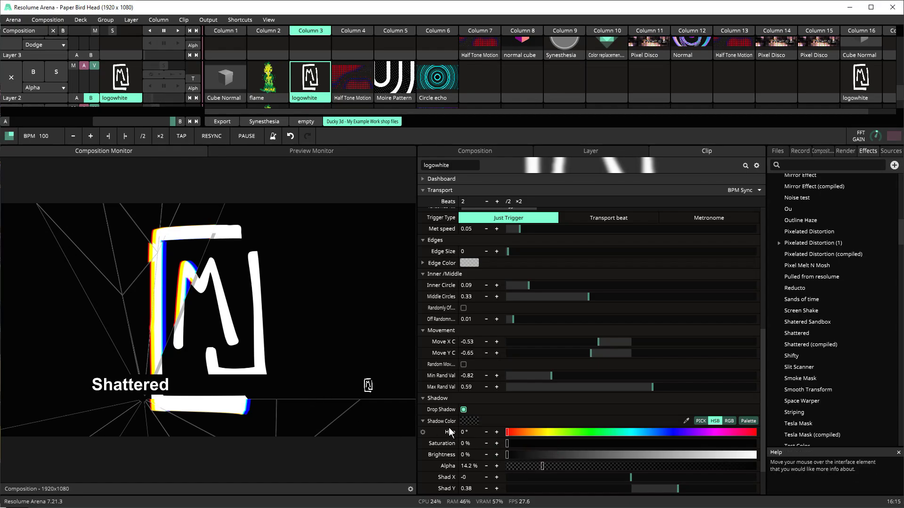
{"action": "scroll", "coordinate": [451, 416], "scroll_direction": "up", "scroll_amount": 3}
{"action": "scroll", "coordinate": [452, 421], "scroll_direction": "down", "scroll_amount": 4}
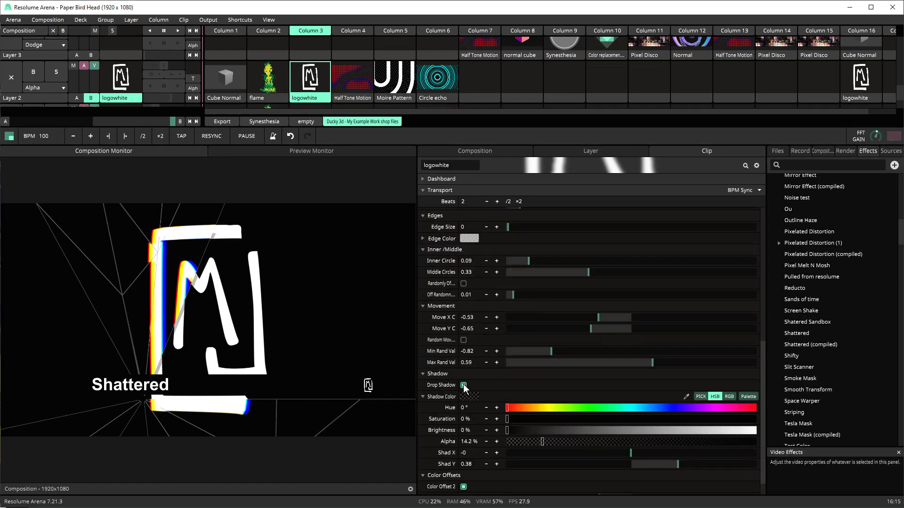
{"action": "scroll", "coordinate": [463, 487], "scroll_direction": "down", "scroll_amount": 1}
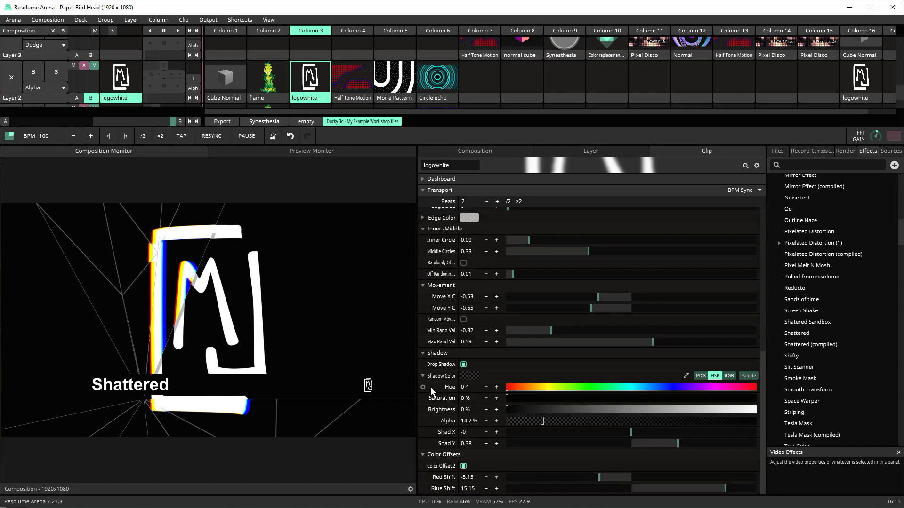
{"action": "scroll", "coordinate": [432, 388], "scroll_direction": "up", "scroll_amount": 7}
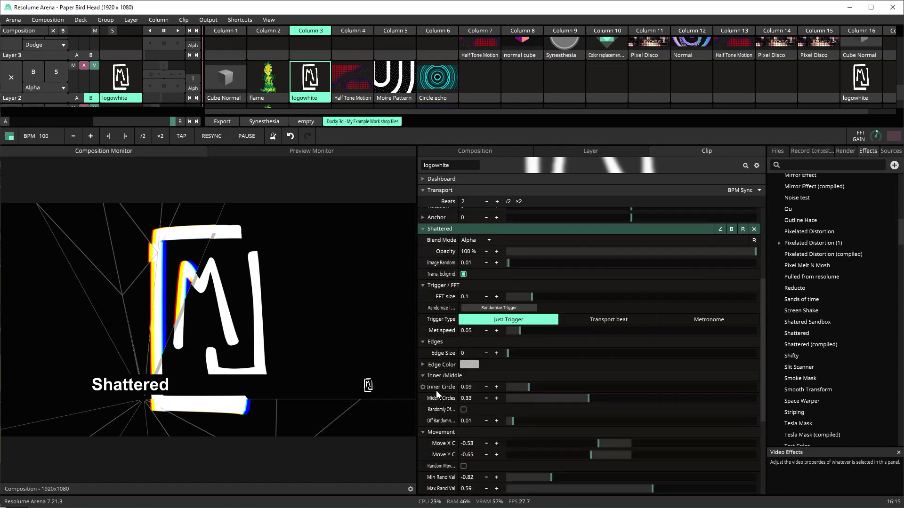
Expand Edge Color, enlarge the edge size, and pick yellow-orange after trying cyan
{"action": "left_click", "coordinate": [422, 364]}
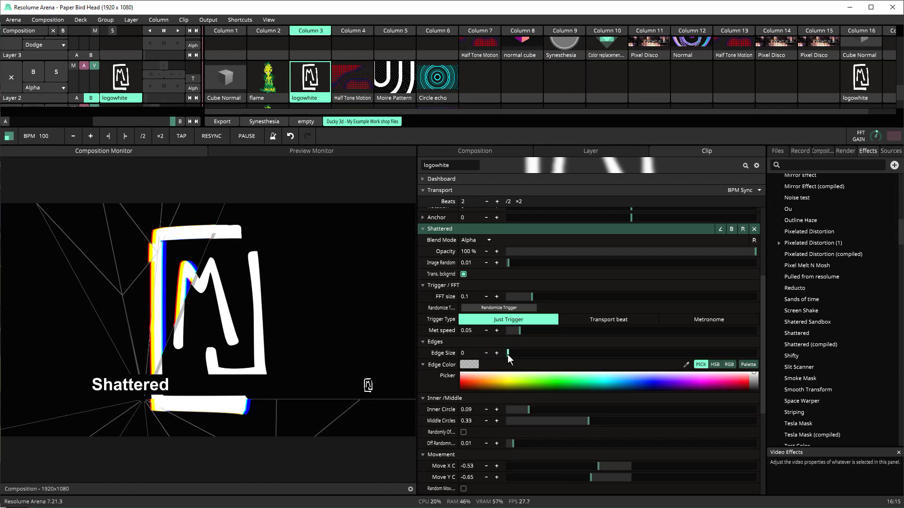
{"action": "mouse_move", "coordinate": [507, 354]}
{"action": "left_mouse_down"}
{"action": "mouse_move", "coordinate": [668, 357]}
{"action": "mouse_move", "coordinate": [507, 361]}
{"action": "left_mouse_up"}
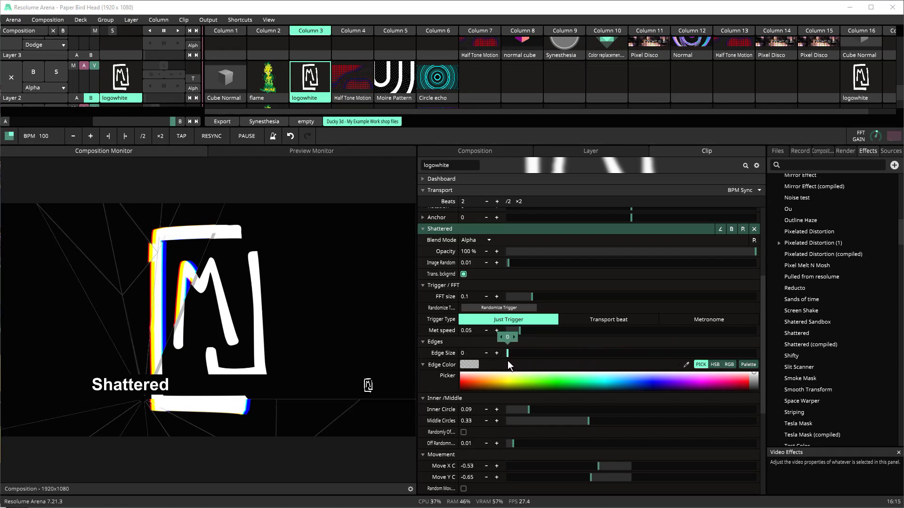
{"action": "left_click", "coordinate": [467, 363]}
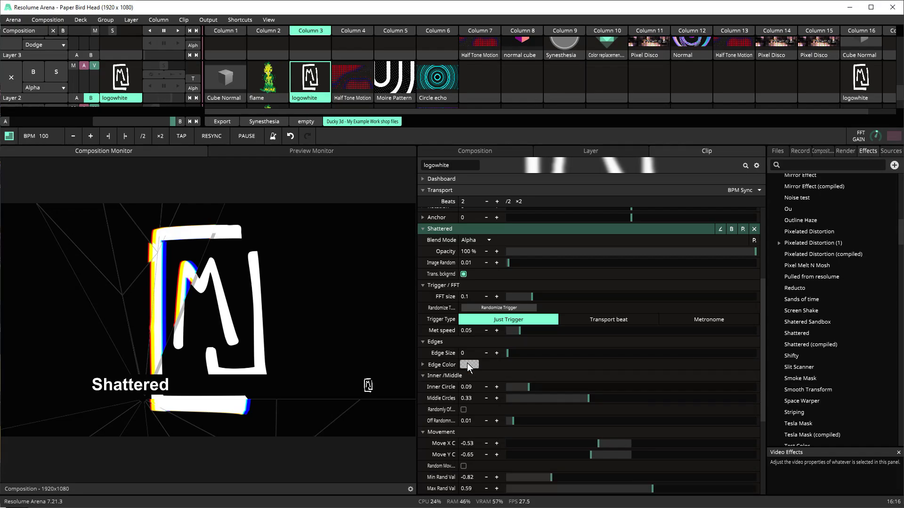
{"action": "left_click", "coordinate": [474, 363]}
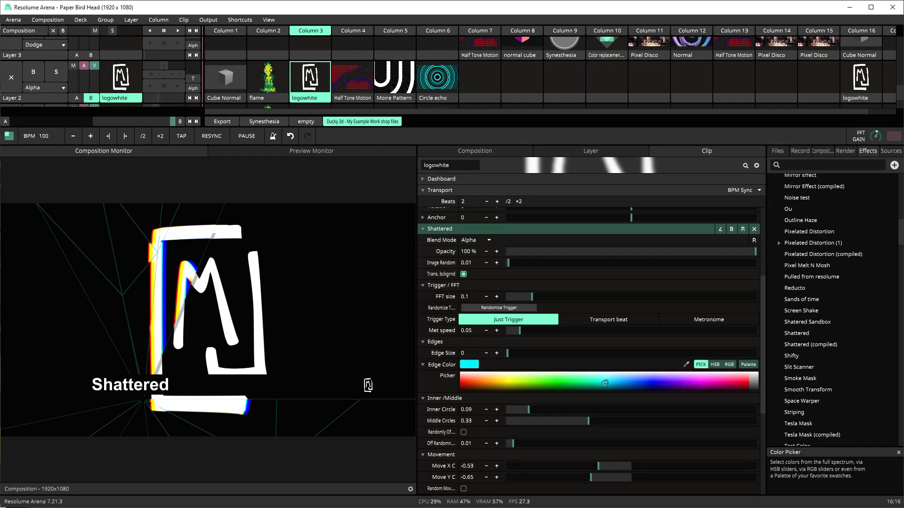
{"action": "left_click", "coordinate": [606, 382]}
{"action": "left_click", "coordinate": [496, 379]}
Set Edge Size to 0.16 and fade the edge colour's HSB alpha to 1.33%
{"action": "left_click", "coordinate": [714, 364]}
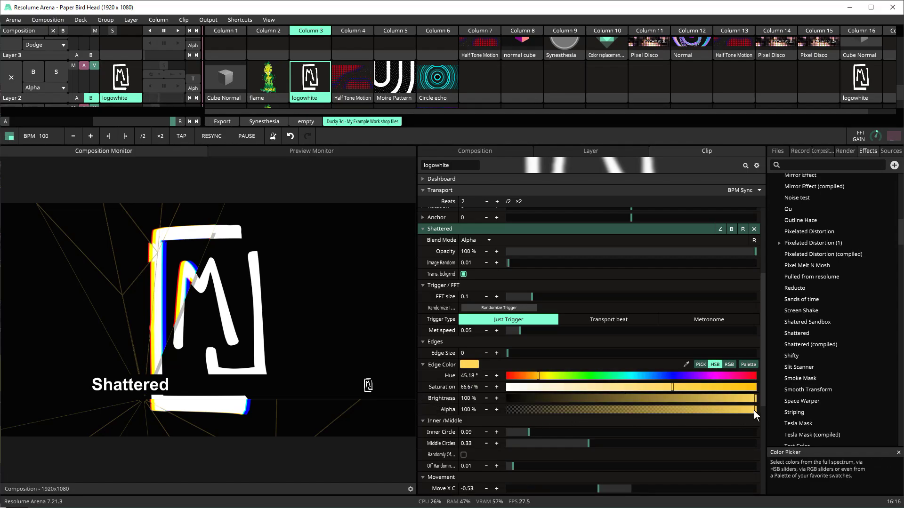
{"action": "left_click_drag", "start_coordinate": [753, 410], "coordinate": [591, 400]}
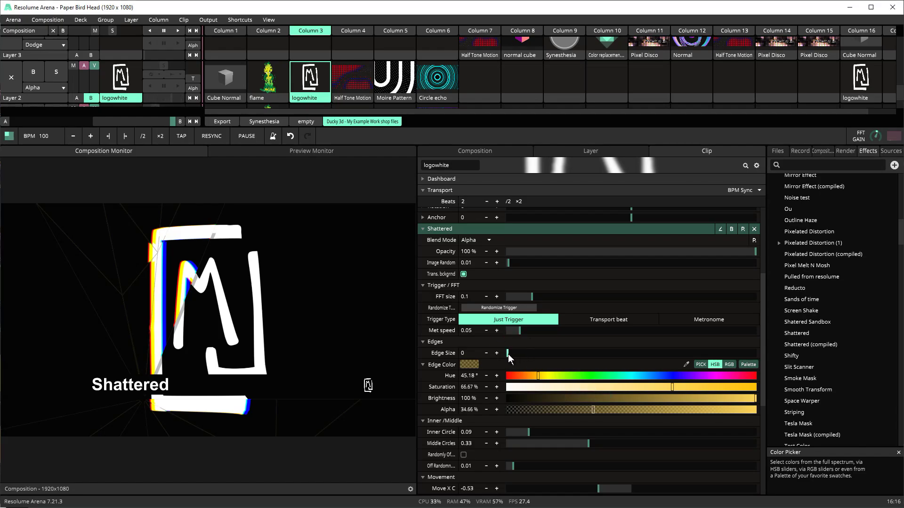
{"action": "left_click_drag", "start_coordinate": [507, 353], "coordinate": [550, 359]}
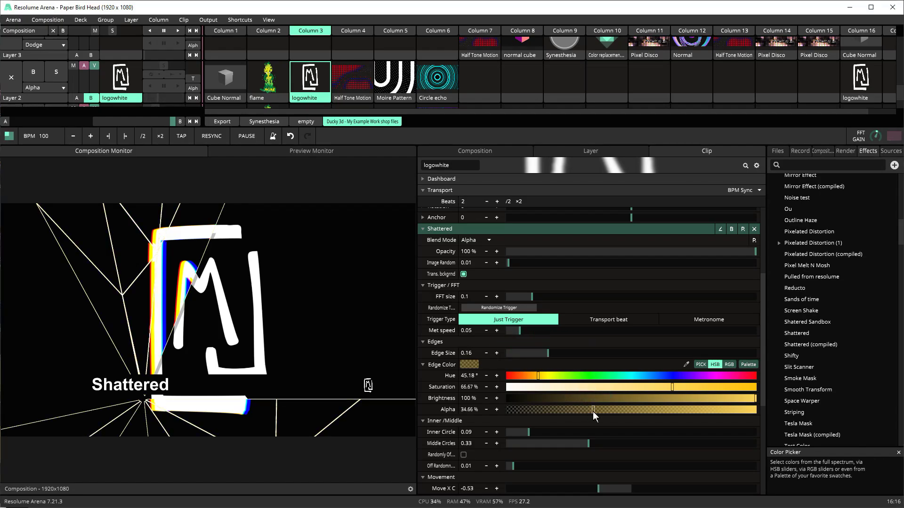
{"action": "left_click_drag", "start_coordinate": [592, 411], "coordinate": [510, 407]}
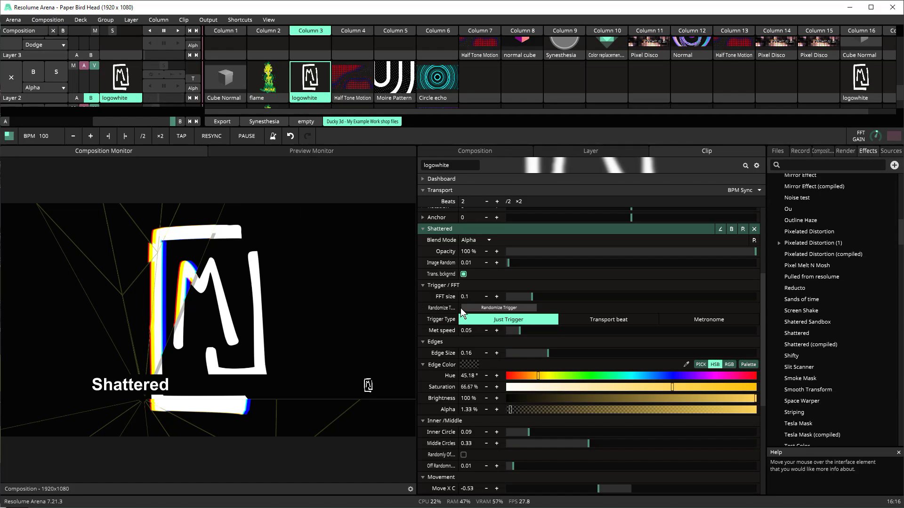
Toggle Trans. bckgrnd off and on, then launch column 4's red half-tone clip
{"action": "left_click", "coordinate": [463, 274]}
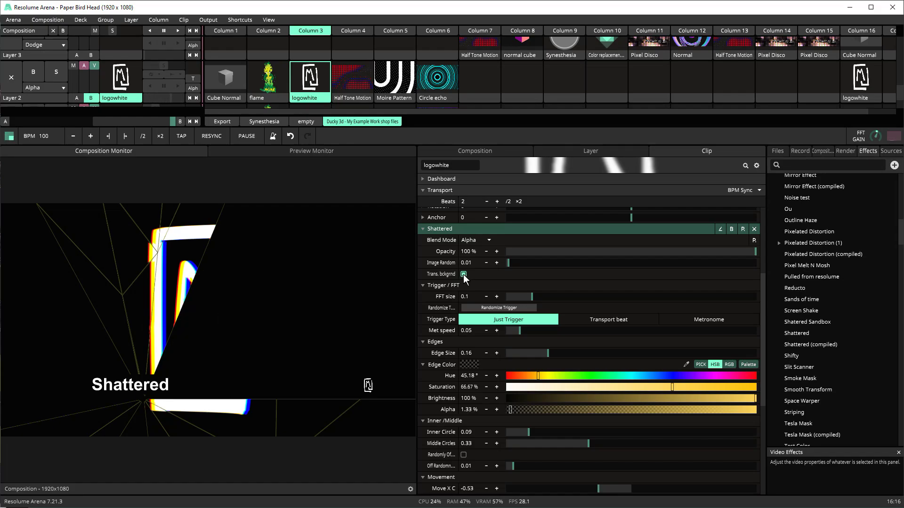
{"action": "left_click", "coordinate": [463, 274]}
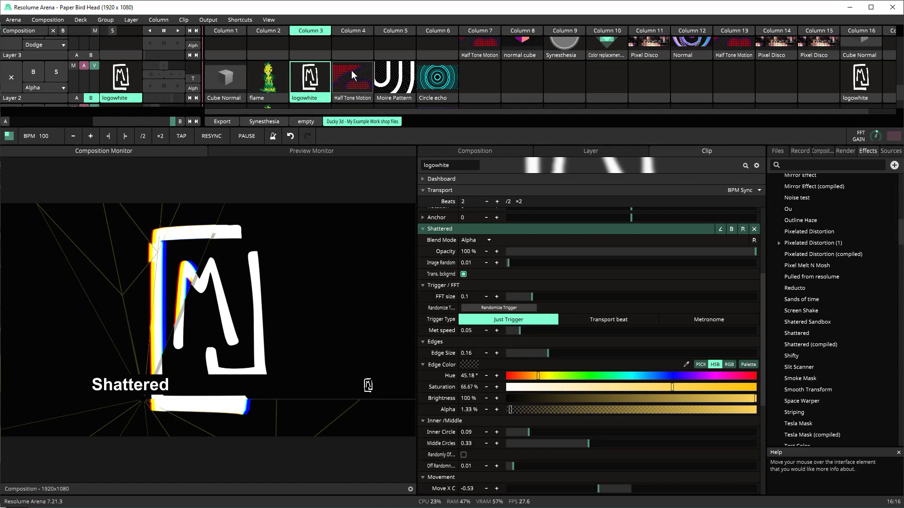
{"action": "left_click", "coordinate": [348, 30]}
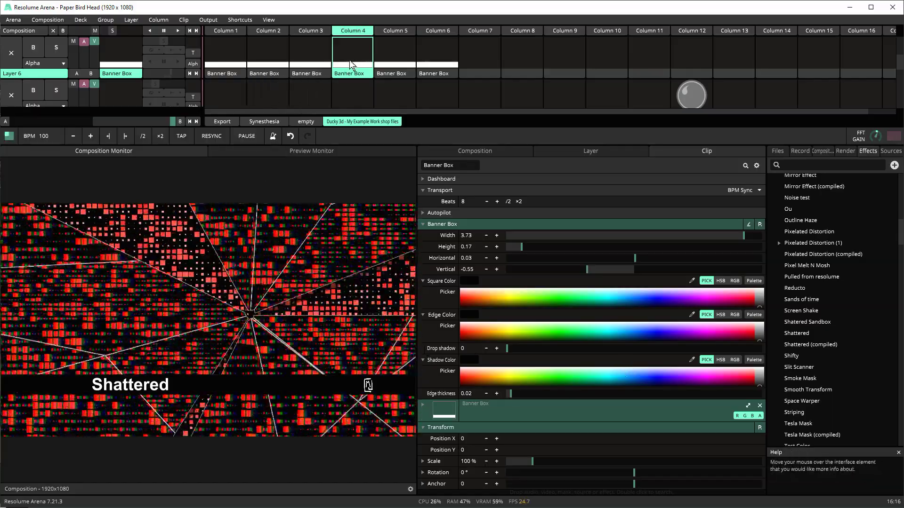
Select Layer 2's Half Tone Motion clip and shift its Color 2 to a brownish orange
{"action": "scroll", "coordinate": [361, 102], "scroll_direction": "down", "scroll_amount": 1}
{"action": "scroll", "coordinate": [353, 104], "scroll_direction": "down", "scroll_amount": 3}
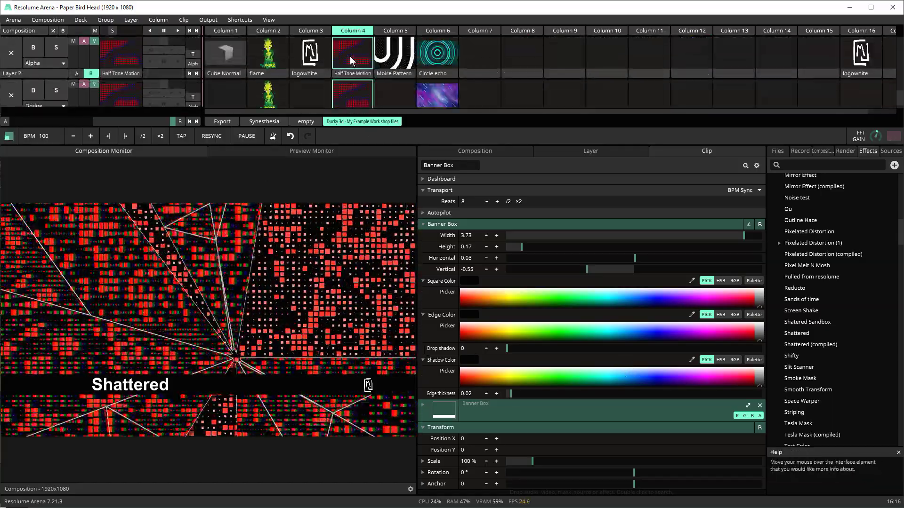
{"action": "left_click", "coordinate": [348, 61]}
{"action": "scroll", "coordinate": [470, 325], "scroll_direction": "down", "scroll_amount": 10}
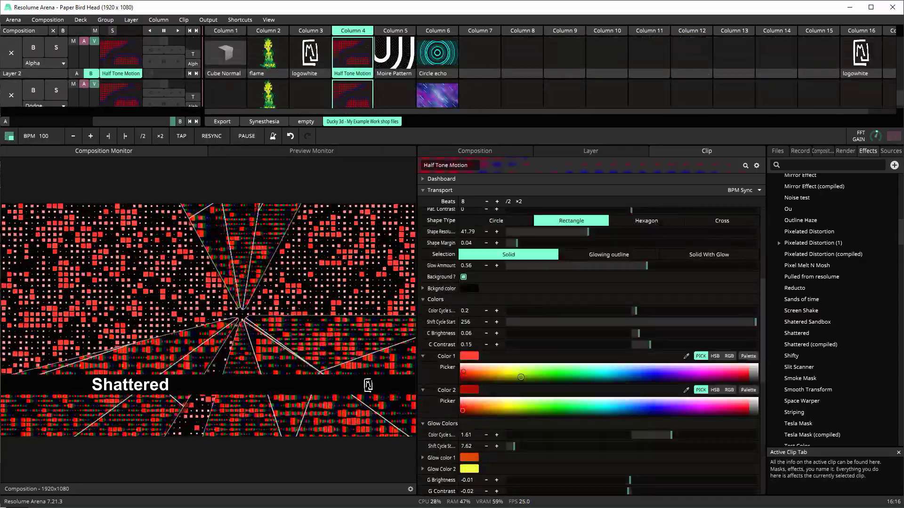
{"action": "left_click", "coordinate": [469, 316]}
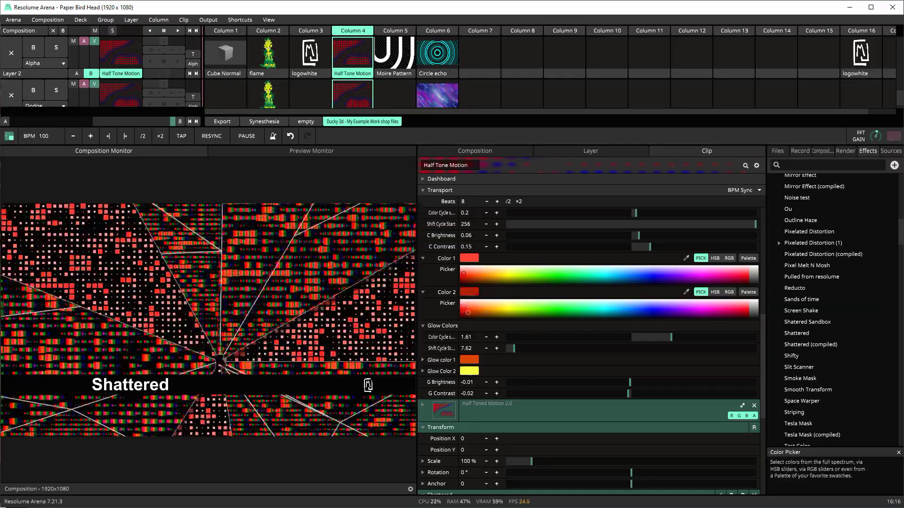
{"action": "left_click_drag", "start_coordinate": [470, 316], "coordinate": [487, 313]}
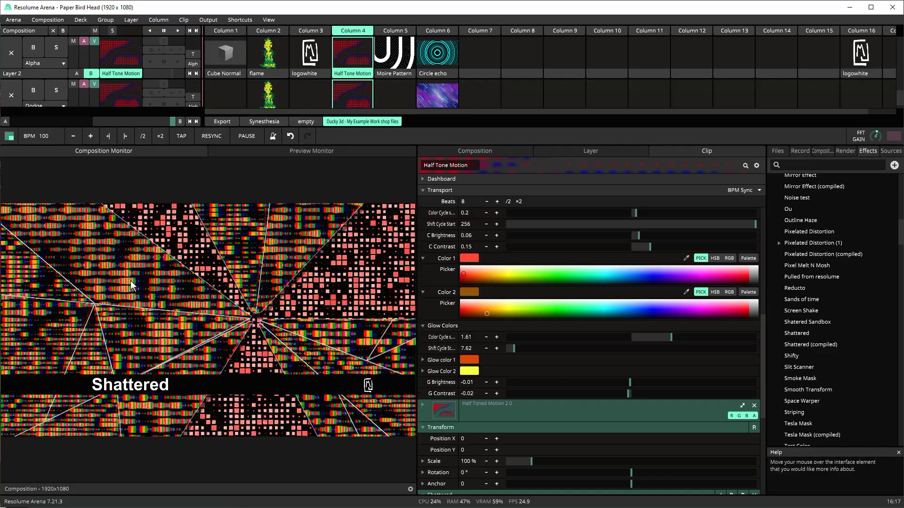
Launch Column 2's flame clip, then Column 1 so the grey cube plays behind the shatter
{"action": "left_click", "coordinate": [266, 31]}
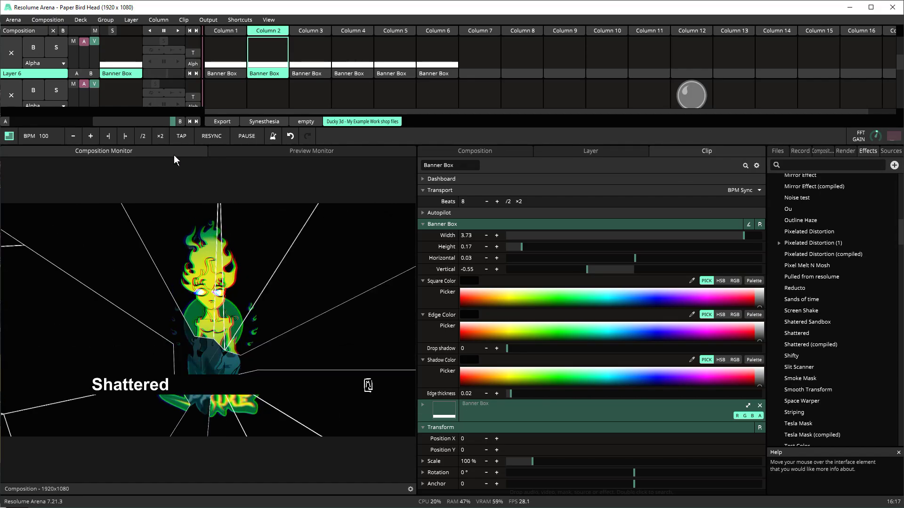
{"action": "scroll", "coordinate": [239, 46], "scroll_direction": "up", "scroll_amount": 2}
{"action": "scroll", "coordinate": [235, 45], "scroll_direction": "down", "scroll_amount": 4}
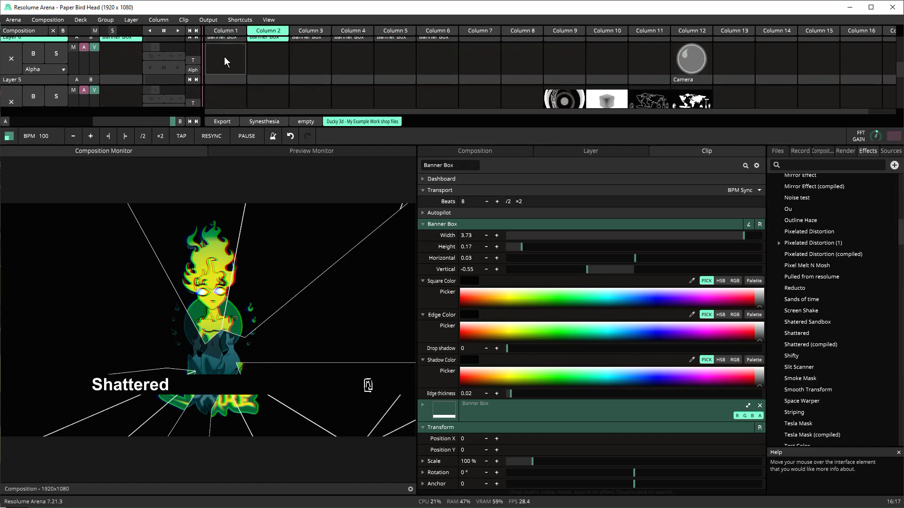
{"action": "left_click", "coordinate": [216, 33]}
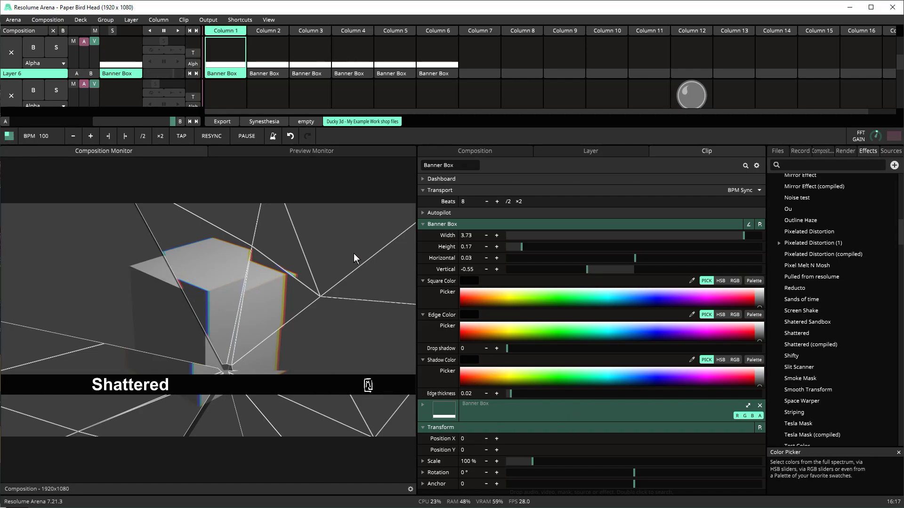
Select the Cube Normal clip and sweep its Shattered Image Random slider, leaving it at 0.28
{"action": "scroll", "coordinate": [220, 89], "scroll_direction": "down", "scroll_amount": 3}
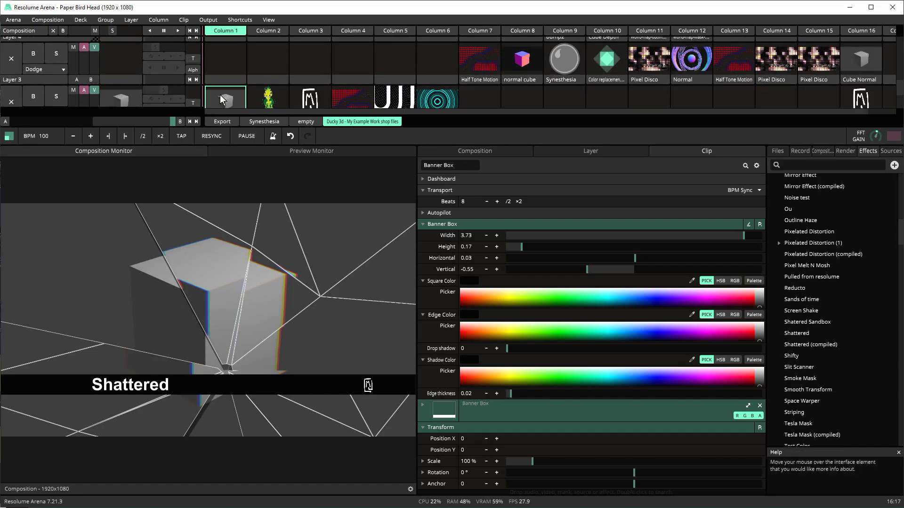
{"action": "left_click", "coordinate": [219, 95]}
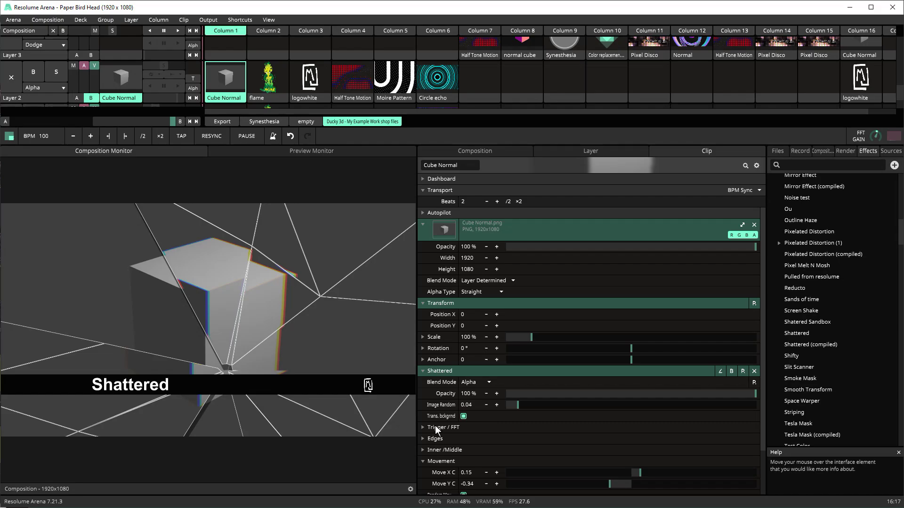
{"action": "scroll", "coordinate": [433, 410], "scroll_direction": "down", "scroll_amount": 2}
{"action": "left_click_drag", "start_coordinate": [521, 351], "coordinate": [647, 361]}
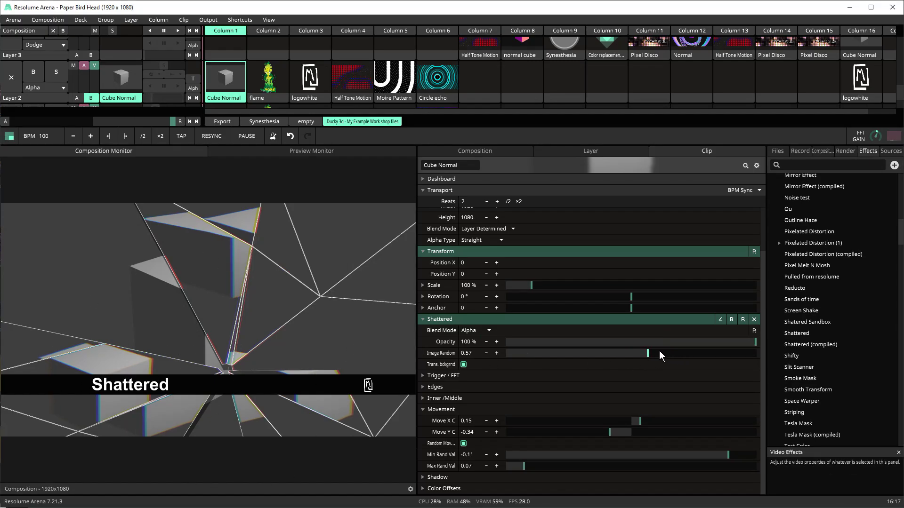
{"action": "left_click_drag", "start_coordinate": [659, 353], "coordinate": [576, 379]}
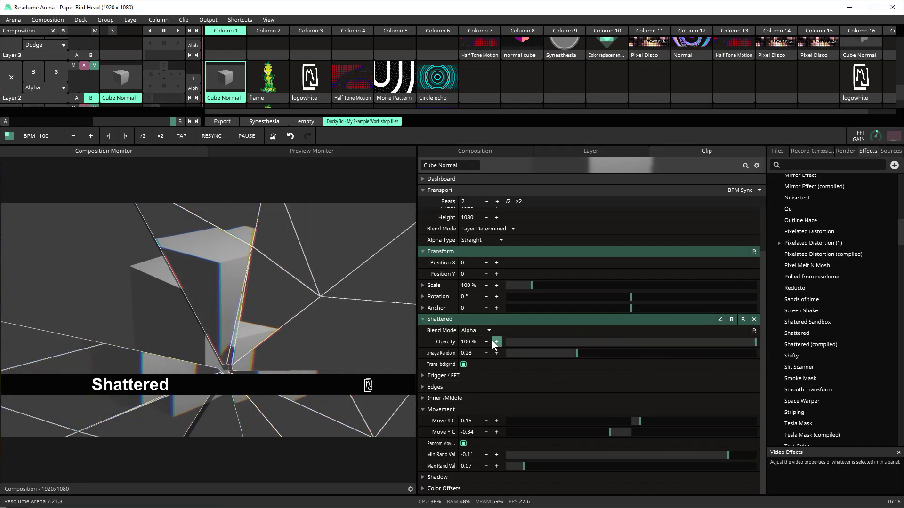
{"action": "scroll", "coordinate": [500, 298], "scroll_direction": "up", "scroll_amount": 2}
{"action": "scroll", "coordinate": [499, 301], "scroll_direction": "down", "scroll_amount": 2}
Expand Trigger / FFT, drop Image Random to nearly zero, and reshuffle the shatter pattern repeatedly
{"action": "left_click", "coordinate": [422, 377]}
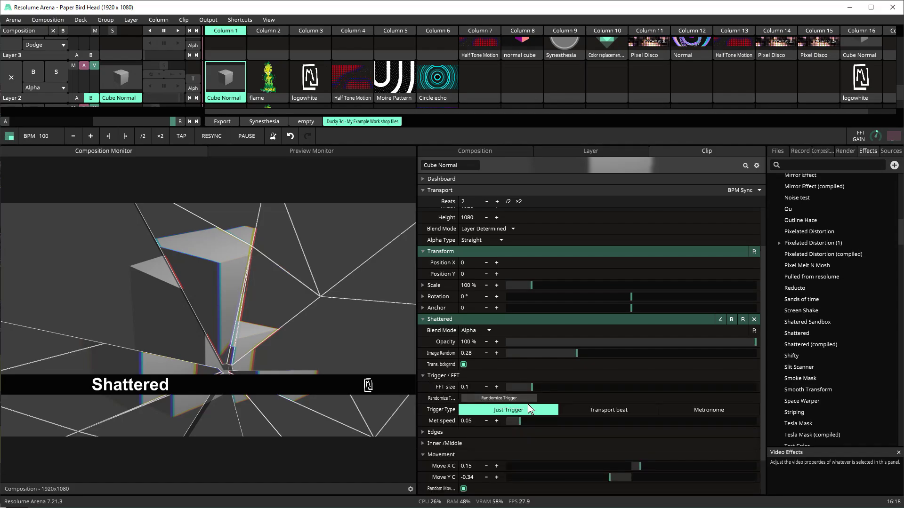
{"action": "left_click", "coordinate": [519, 396]}
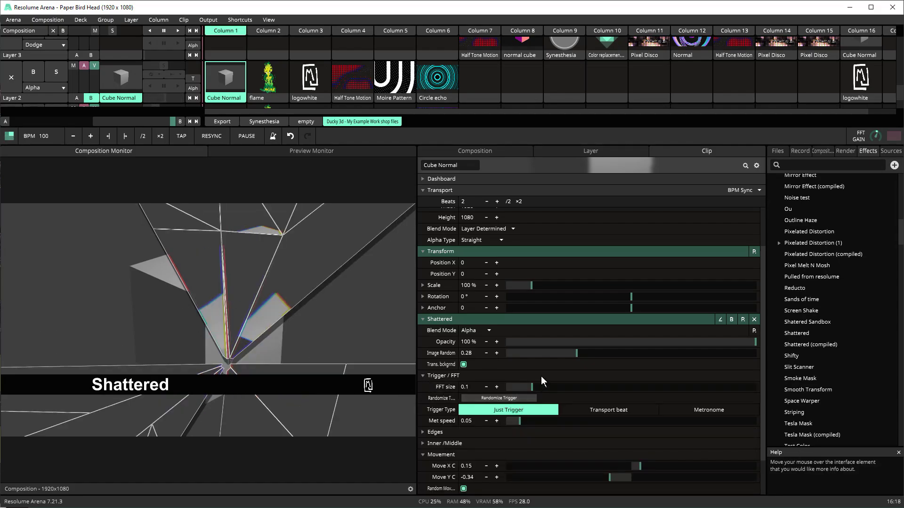
{"action": "left_click_drag", "start_coordinate": [577, 353], "coordinate": [512, 352]}
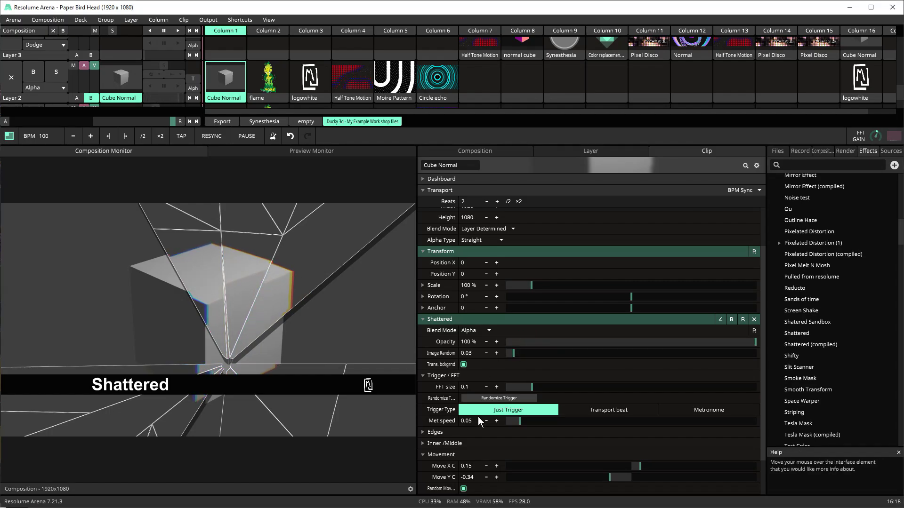
{"action": "left_click", "coordinate": [491, 397]}
{"action": "left_click", "coordinate": [490, 397]}
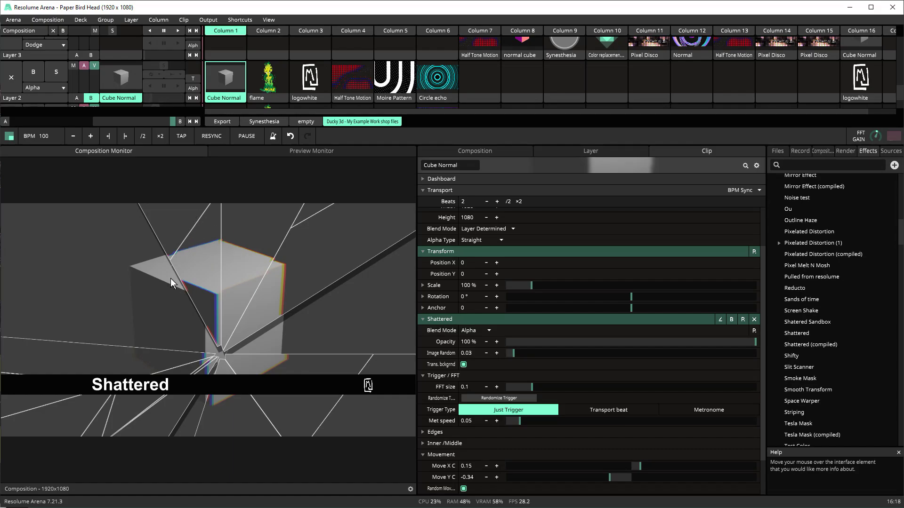
{"action": "left_click", "coordinate": [513, 397]}
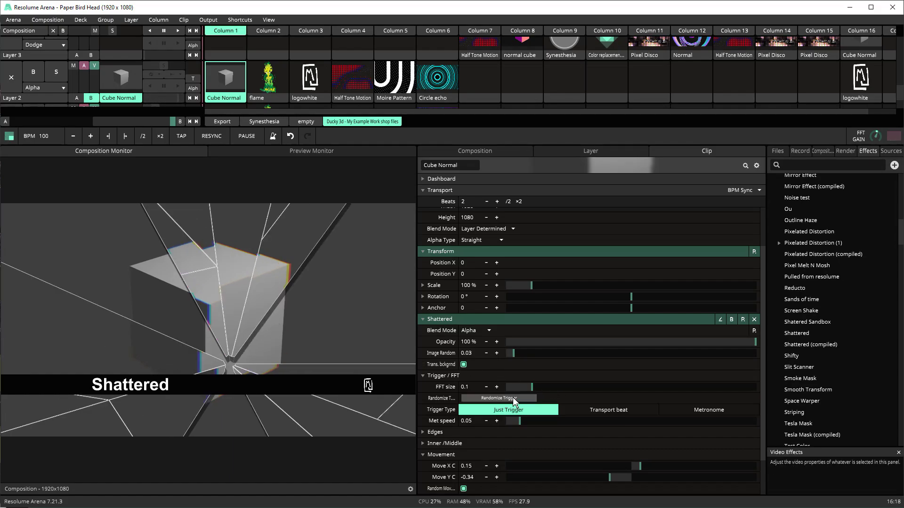
{"action": "left_click", "coordinate": [512, 398]}
{"action": "left_click", "coordinate": [513, 397]}
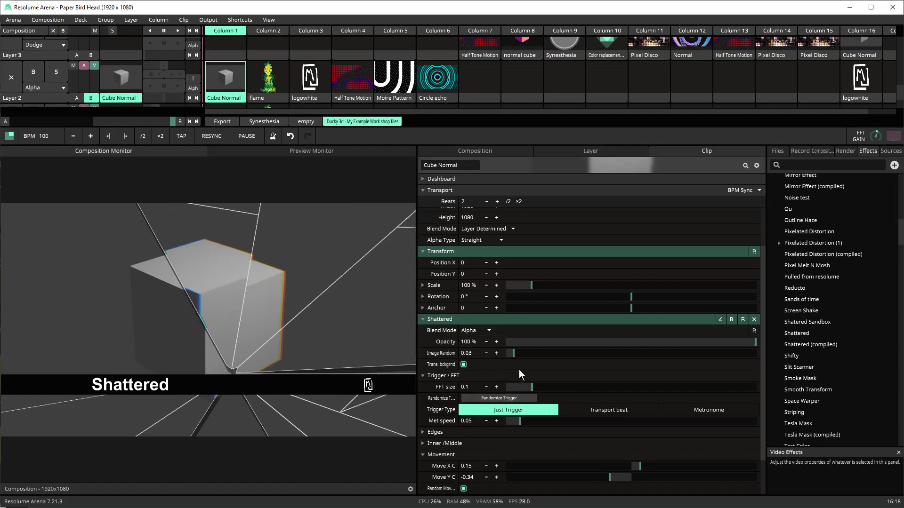
Set Image Random to 0.06, reshuffle the pattern four more times, then launch Column 4's half-tone
{"action": "left_click_drag", "start_coordinate": [514, 352], "coordinate": [522, 352]}
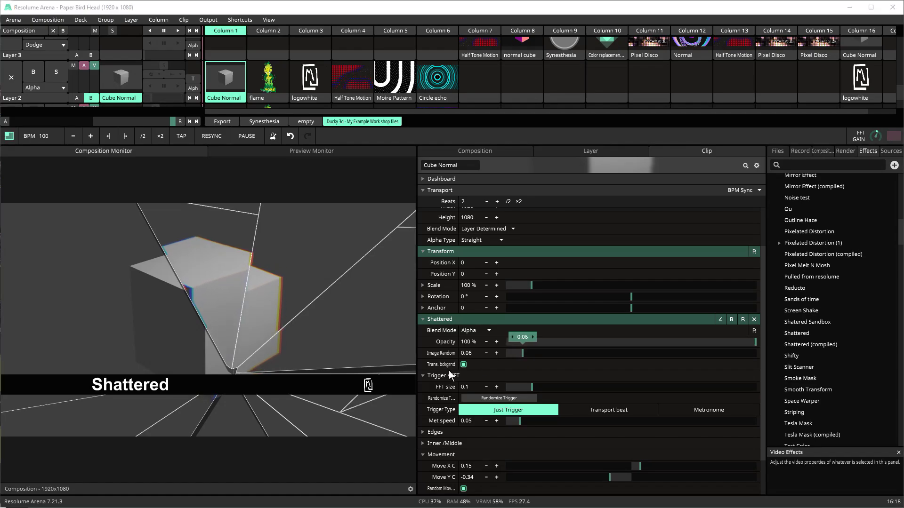
{"action": "left_click", "coordinate": [502, 397]}
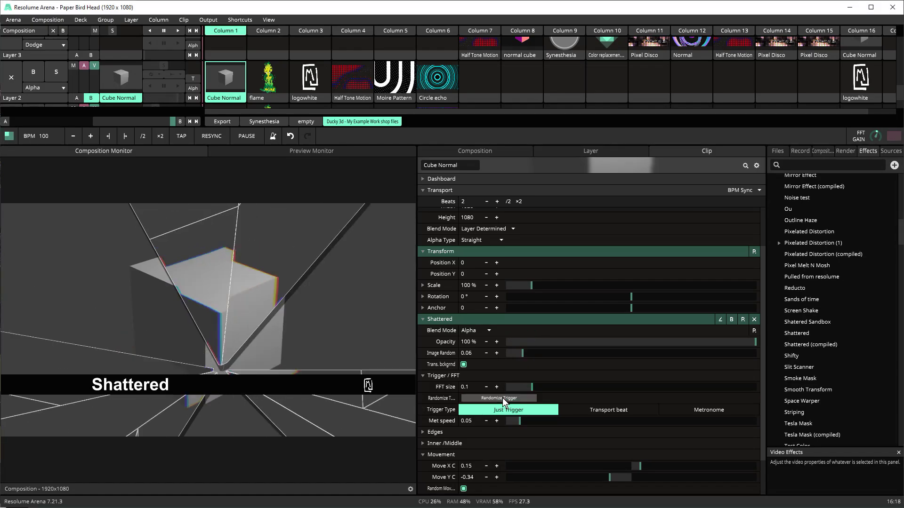
{"action": "left_click", "coordinate": [501, 398]}
{"action": "left_click", "coordinate": [502, 397]}
{"action": "left_click", "coordinate": [501, 397]}
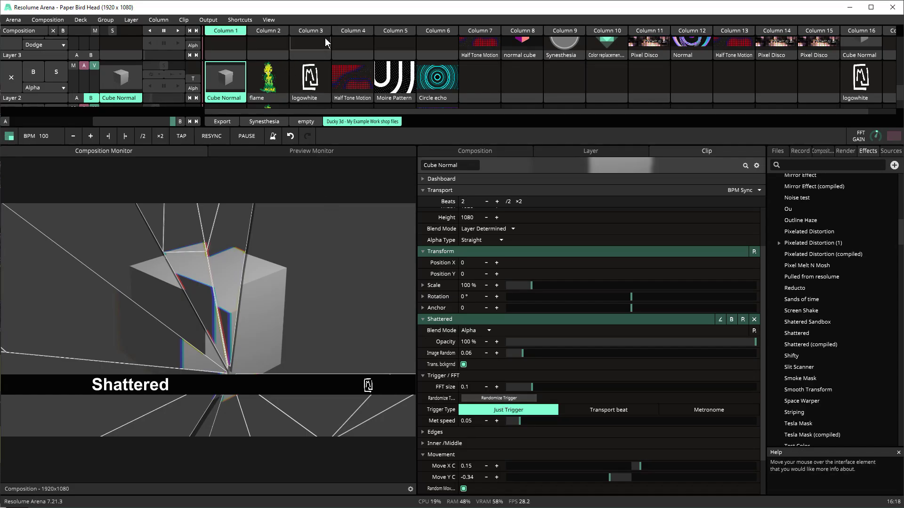
{"action": "left_click", "coordinate": [348, 29]}
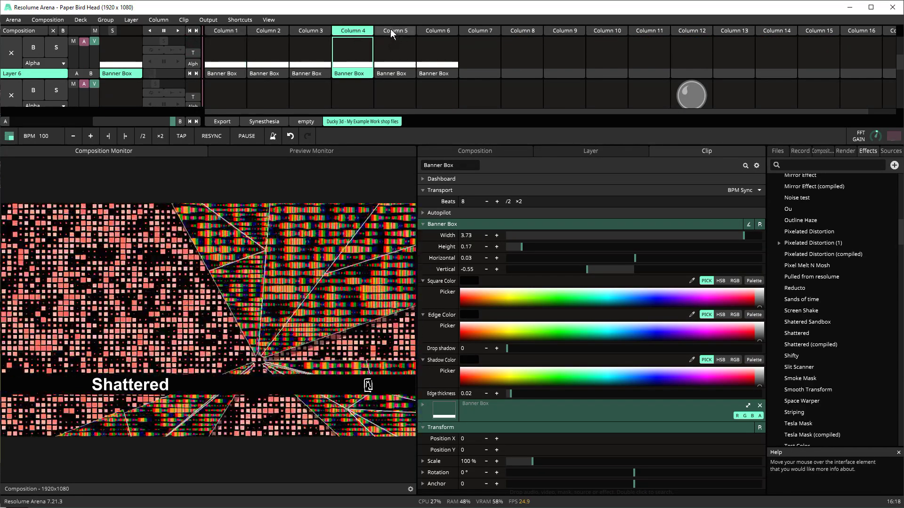
Play Column 5's green ripples, then Column 6's circle echo, and scroll down to Layer 2
{"action": "left_click", "coordinate": [391, 29]}
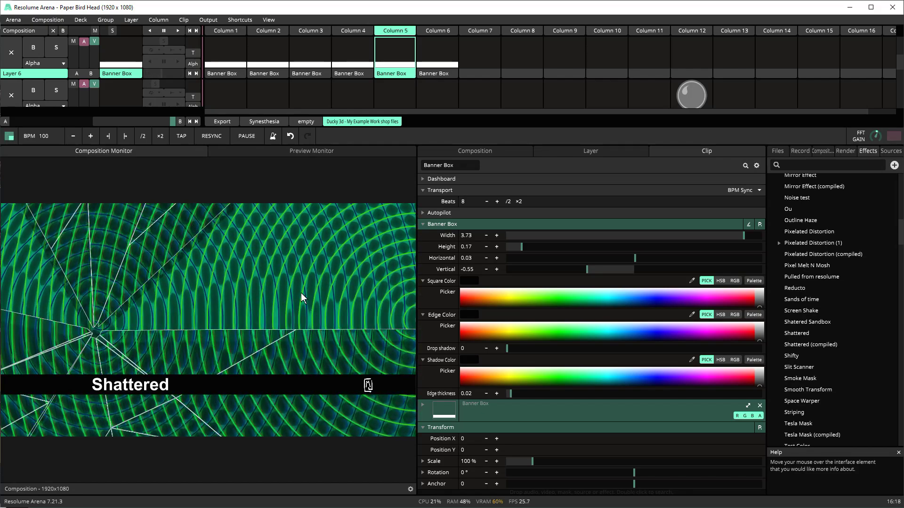
{"action": "left_click", "coordinate": [427, 29]}
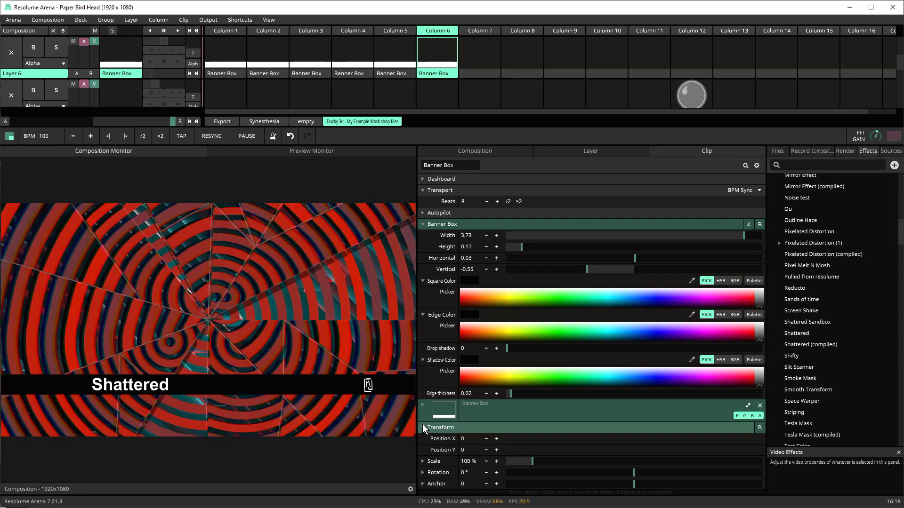
{"action": "scroll", "coordinate": [433, 72], "scroll_direction": "down", "scroll_amount": 3}
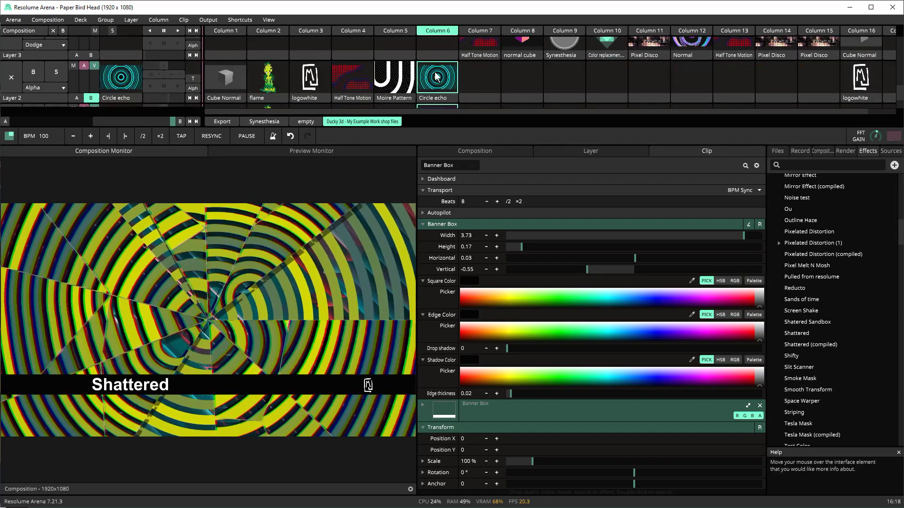
{"action": "scroll", "coordinate": [435, 73], "scroll_direction": "down", "scroll_amount": 1}
Select the Circle echo clip and raise its shatter Inner Circle to 0.5
{"action": "left_click", "coordinate": [430, 58]}
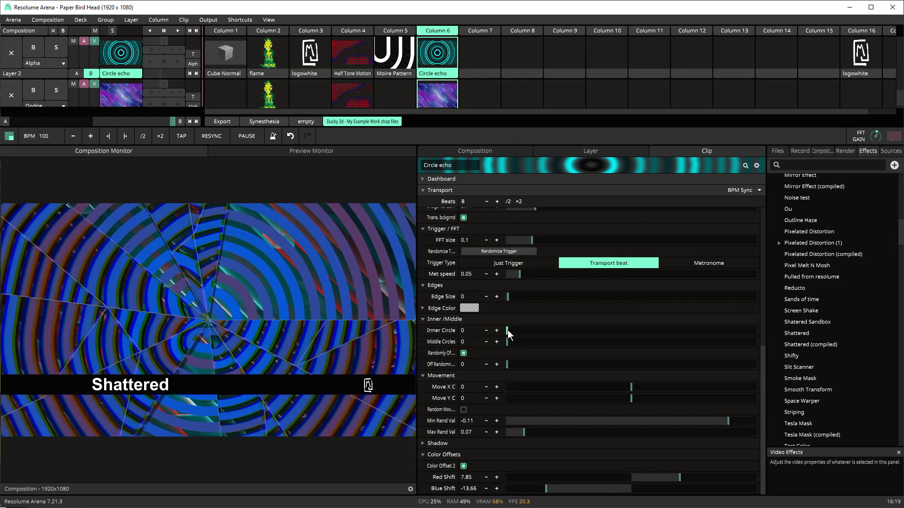
{"action": "left_click_drag", "start_coordinate": [508, 330], "coordinate": [613, 342]}
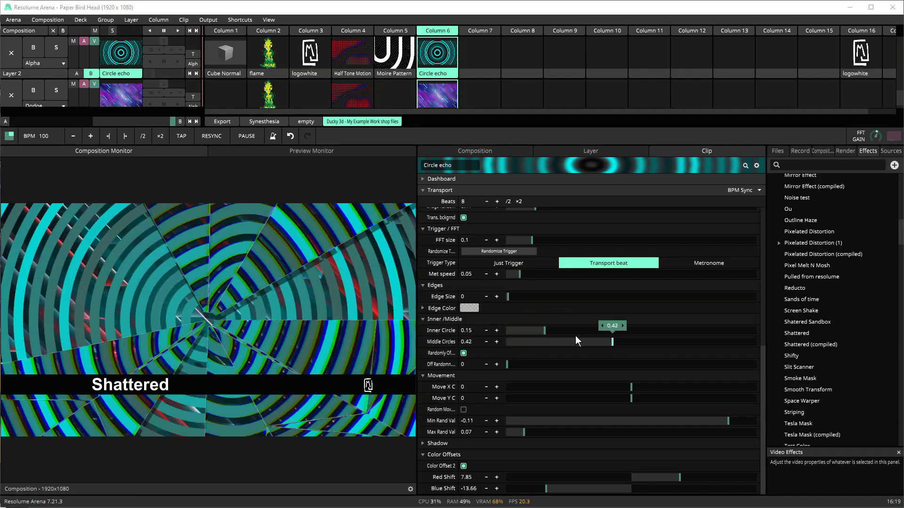
{"action": "left_click_drag", "start_coordinate": [537, 329], "coordinate": [631, 320]}
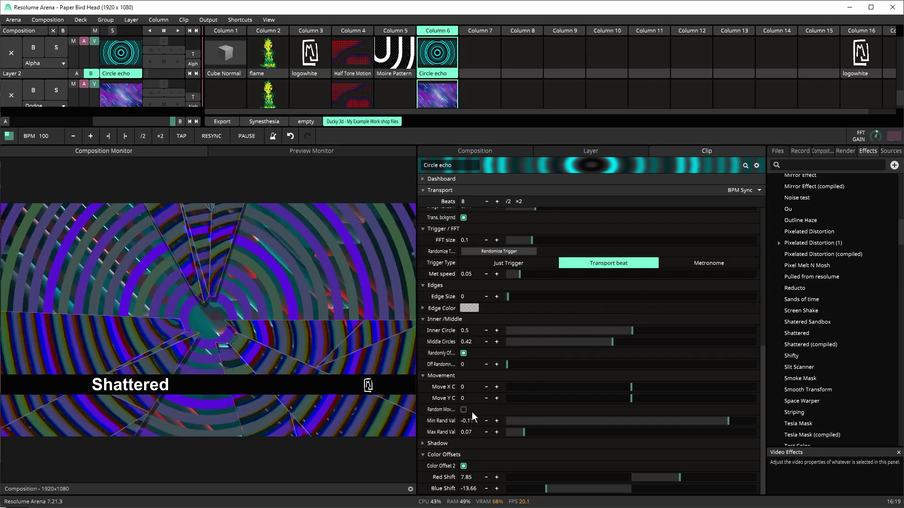
Enable Random Move with Off Random 0.08, Move X C 0.79 and Min Rand Val -0.87
{"action": "left_click", "coordinate": [463, 410]}
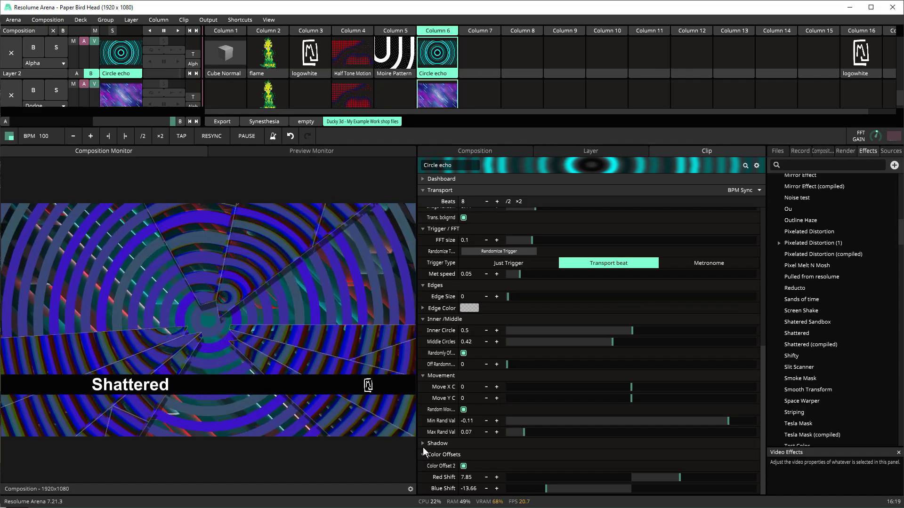
{"action": "mouse_move", "coordinate": [512, 365]}
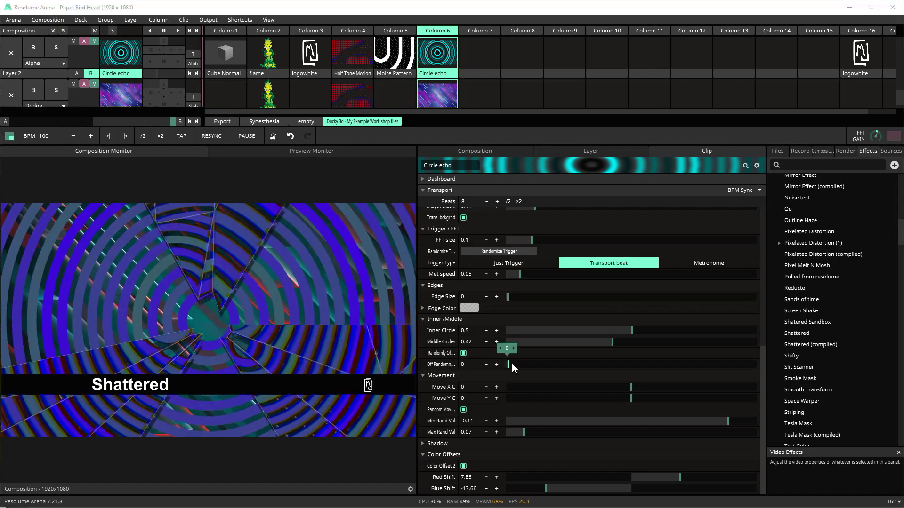
{"action": "left_click_drag", "start_coordinate": [512, 364], "coordinate": [561, 359]}
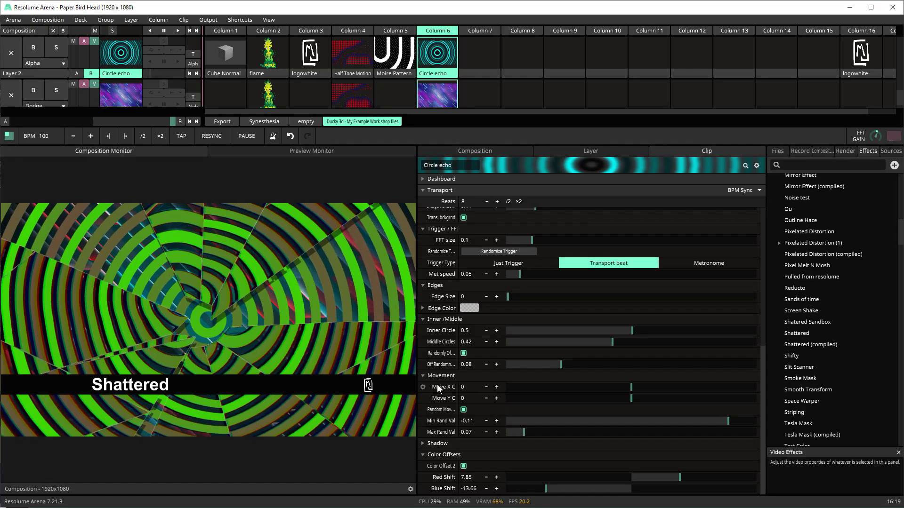
{"action": "left_click_drag", "start_coordinate": [631, 386], "coordinate": [680, 384]}
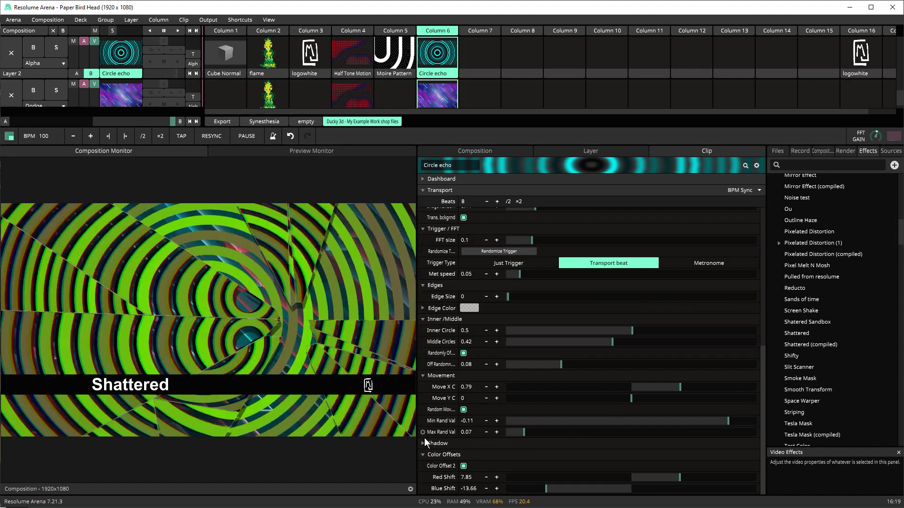
{"action": "left_click_drag", "start_coordinate": [727, 420], "coordinate": [655, 439]}
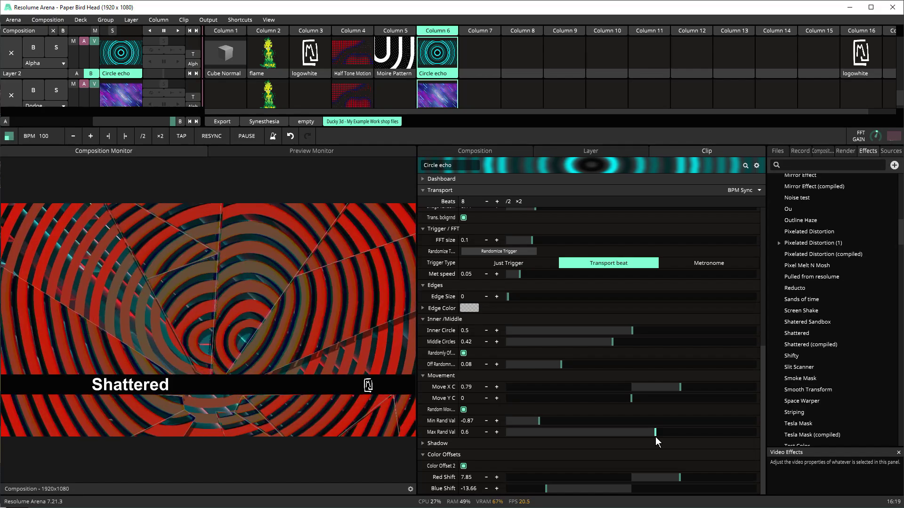